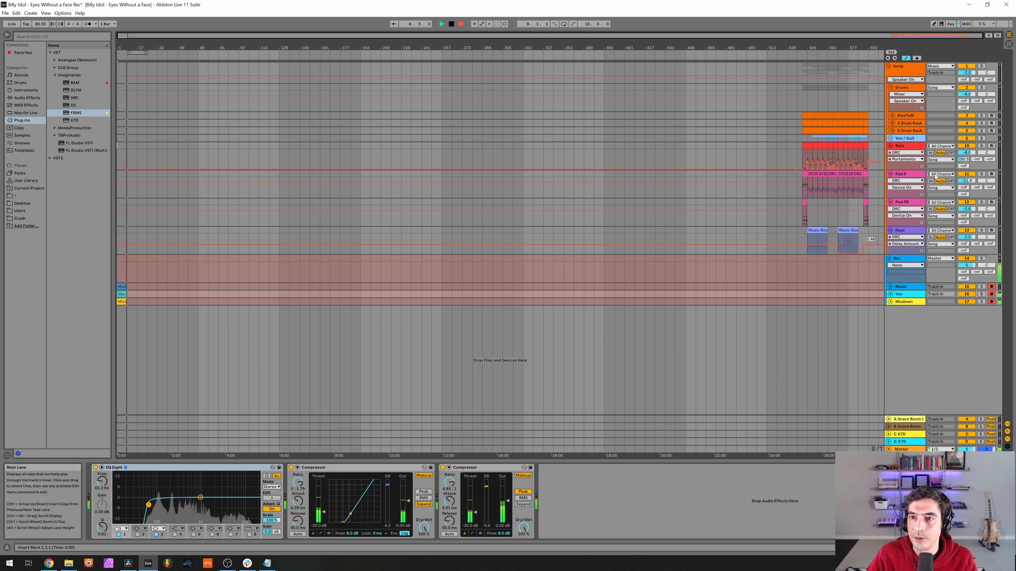
Step: Bypass the Saturator and EQ Eight on the Bass track and open its DRC synth
click(903, 148)
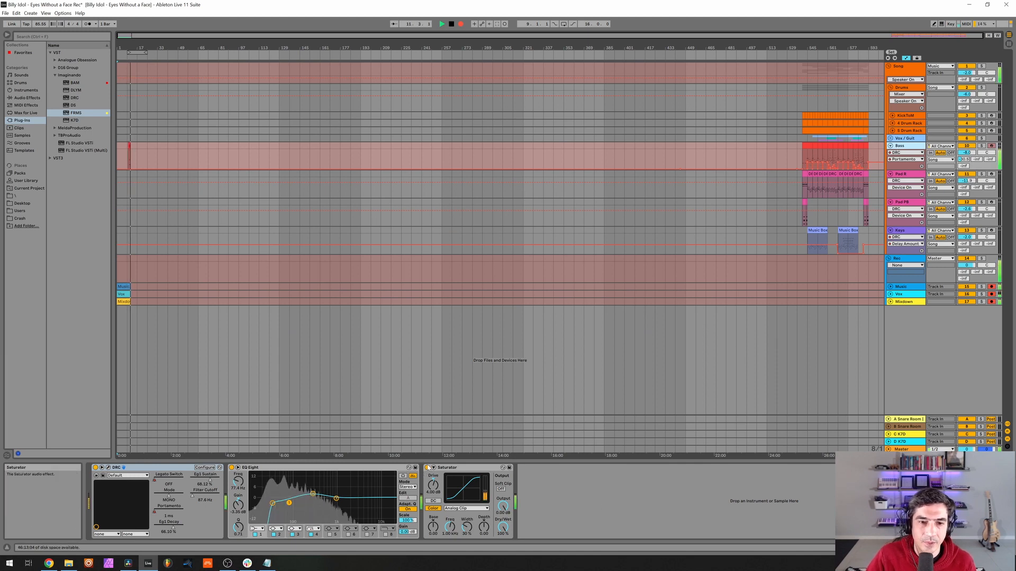
click(427, 467)
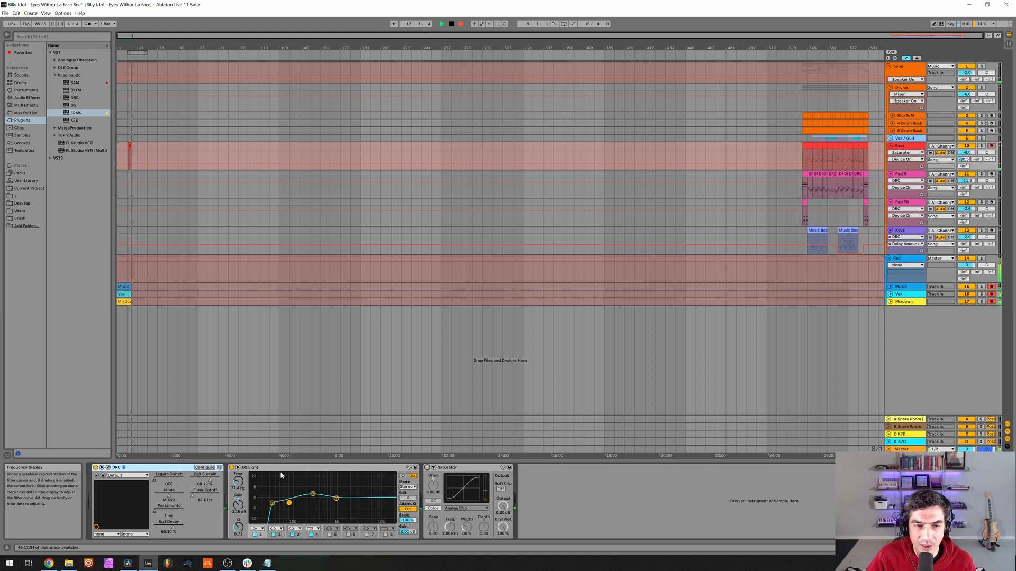
click(256, 469)
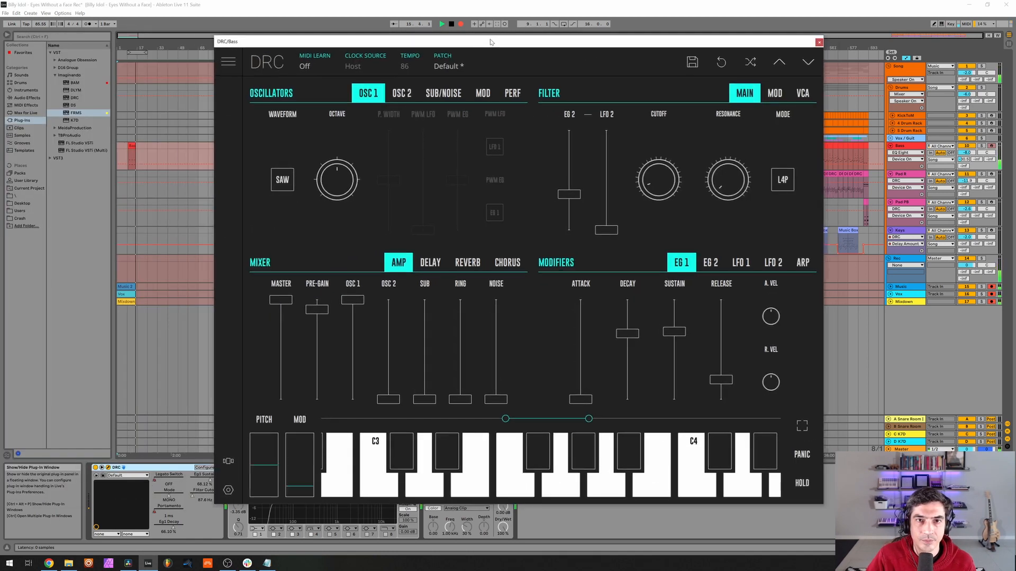
Step: Load the factory Default patch in the Bass synth and return to its sound controls
click(469, 68)
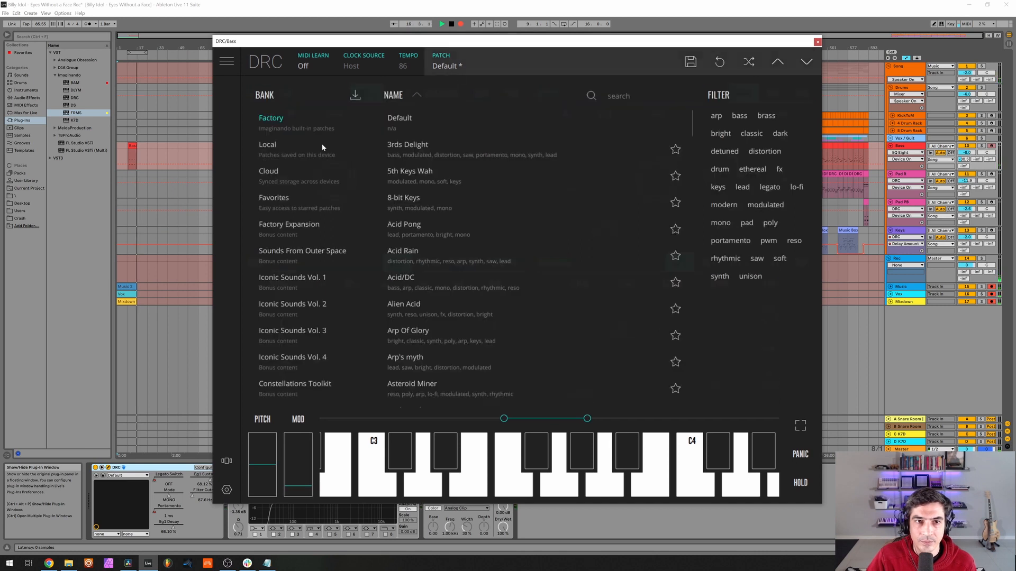
click(397, 118)
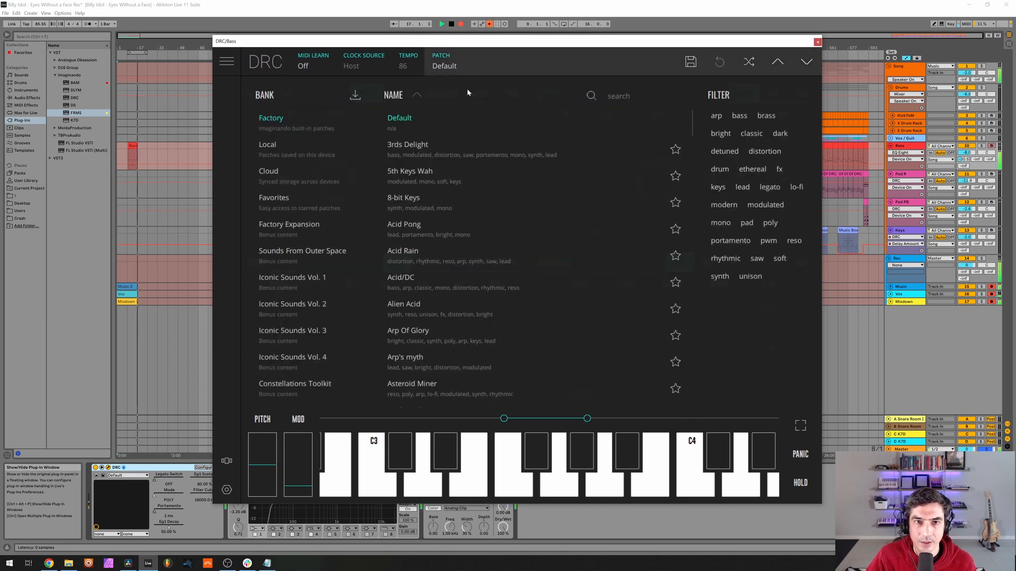
click(434, 124)
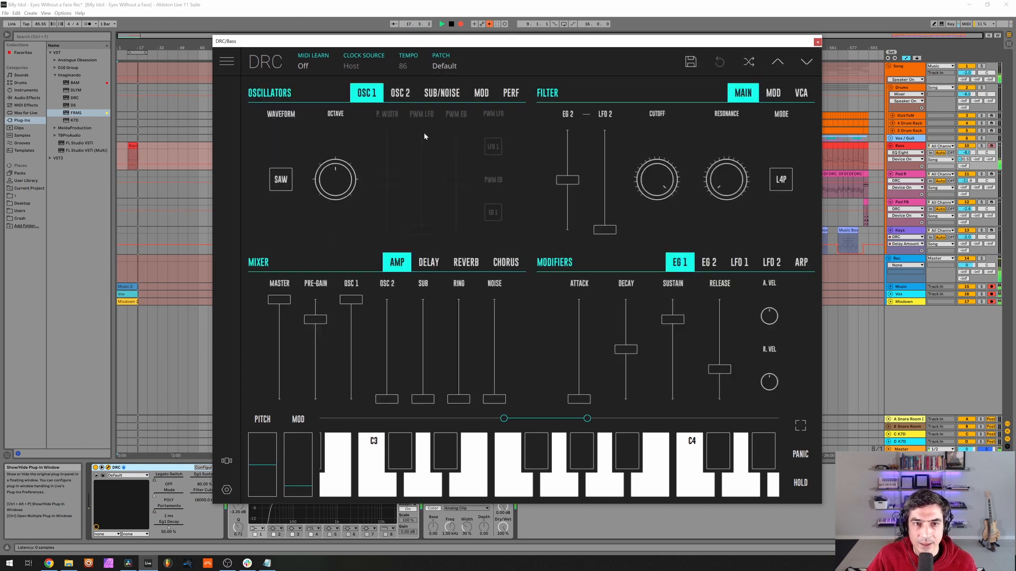
Step: Set the Bass synth's performance mode to mono and raise the mixer pre-gain to about 0.89
click(505, 95)
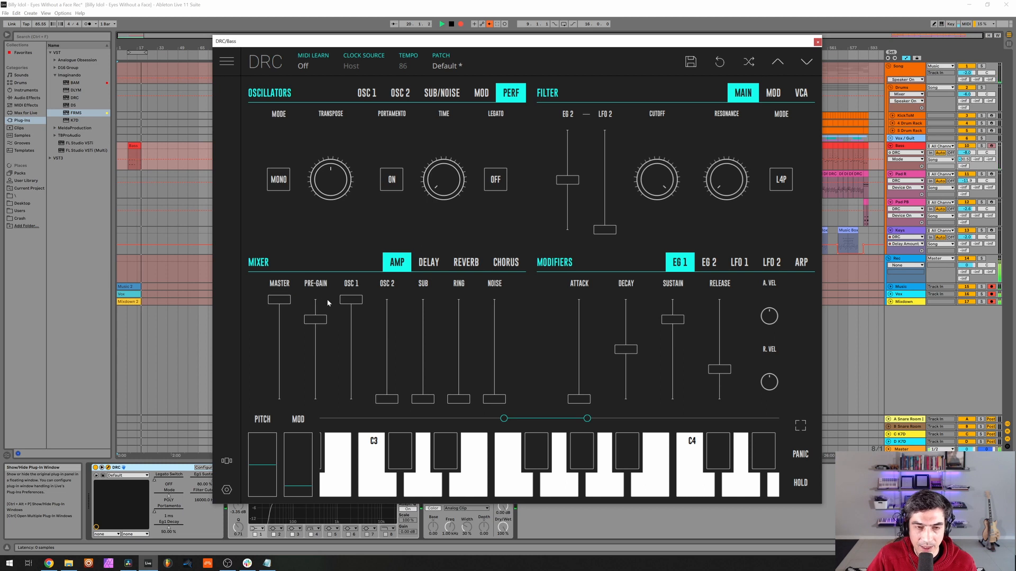
drag(319, 319, 319, 321)
drag(324, 320, 334, 314)
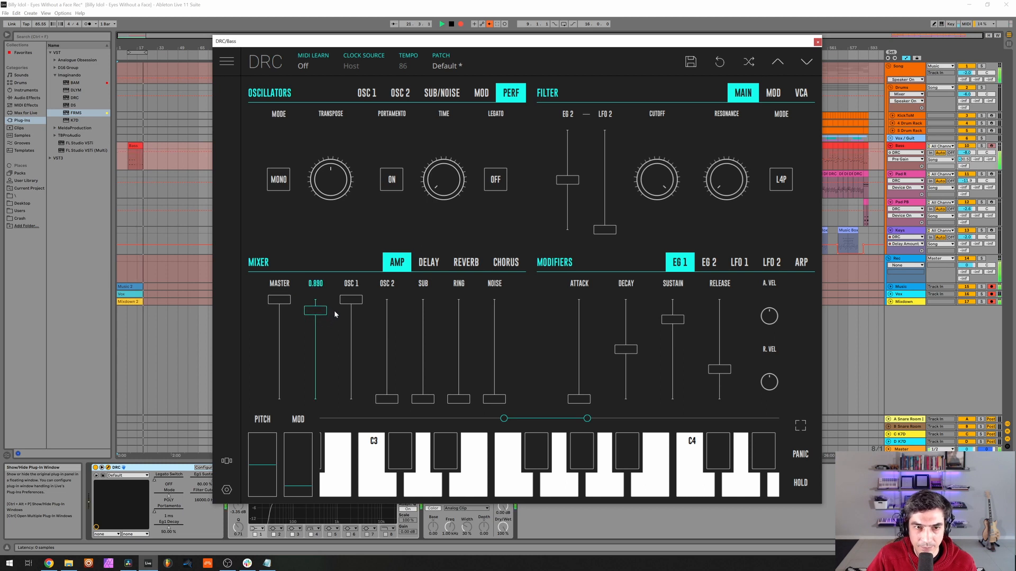
Step: Lower the filter cutoff to about 92 Hz and bring the filter's EG 2 amount slightly below its midpoint
drag(657, 180, 658, 228)
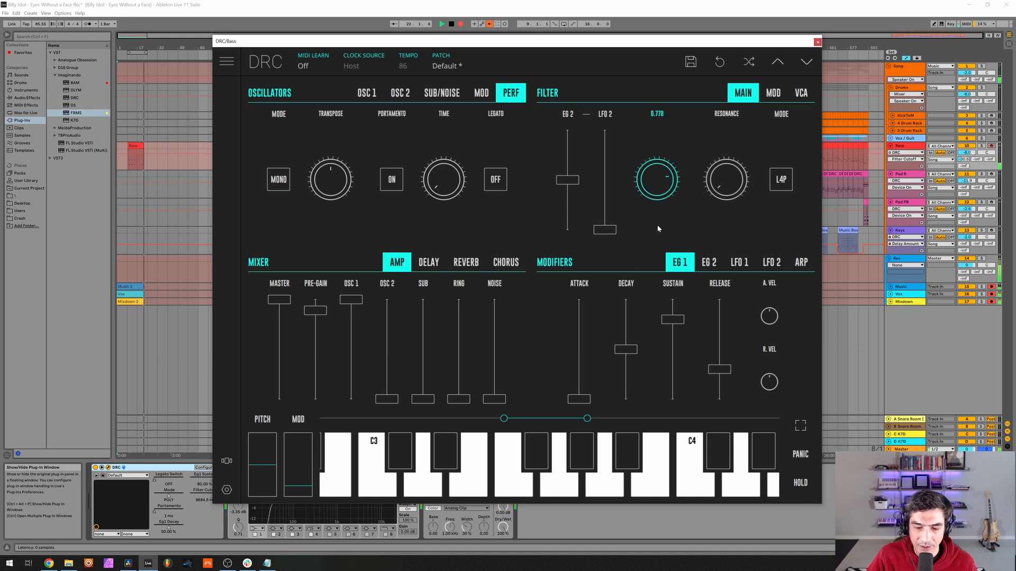
drag(642, 343, 577, 560)
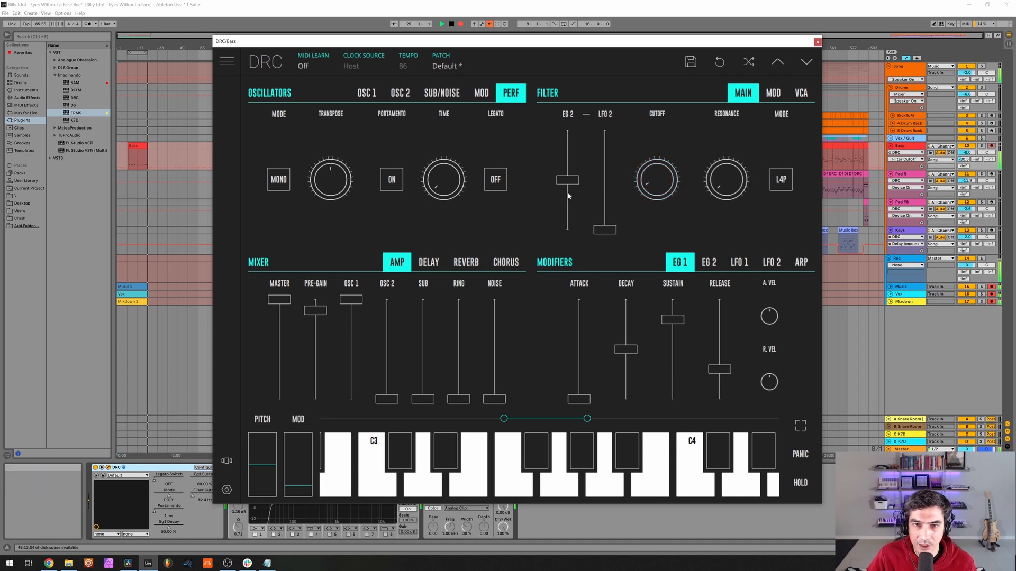
drag(570, 197, 575, 196)
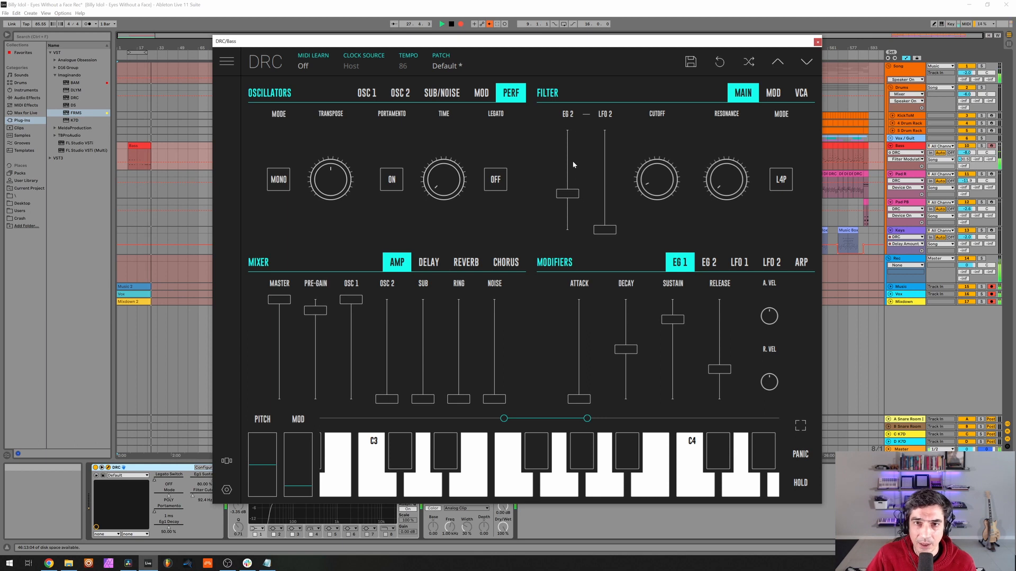
Step: Shape envelope EG 1 by setting decay to about 66.5%, lowering sustain to just above the decay level, and shortening the release
click(709, 262)
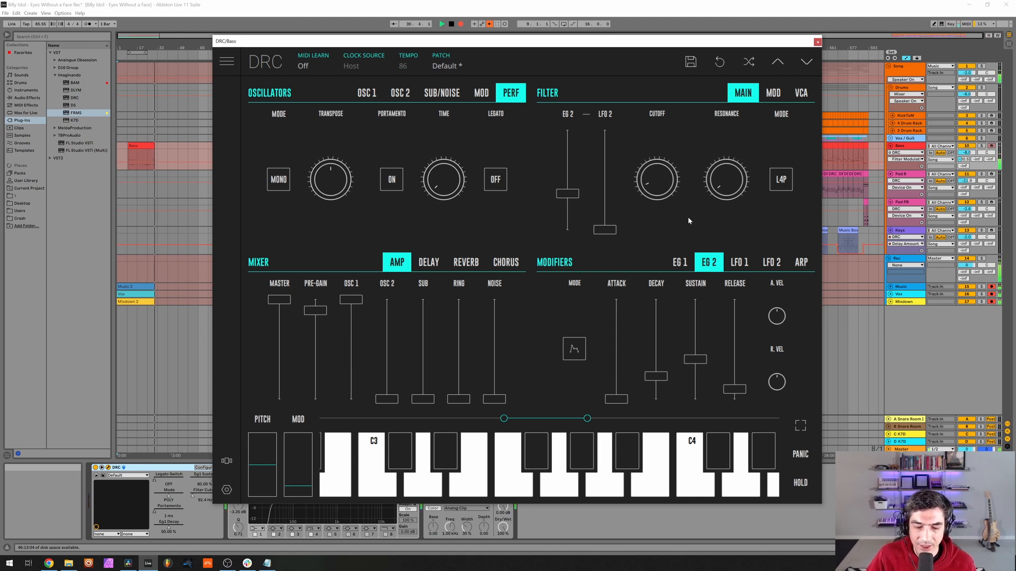
click(677, 268)
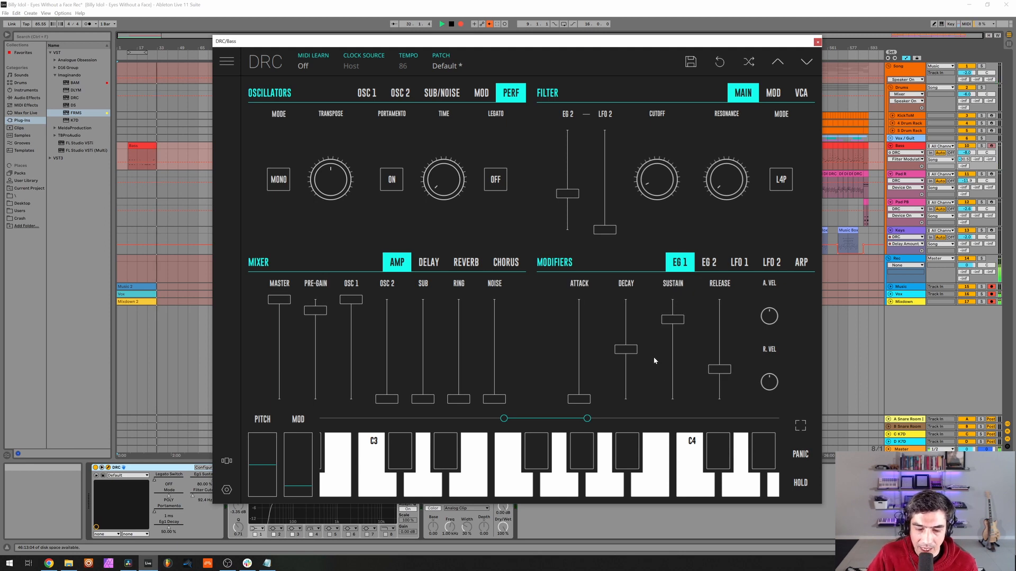
scroll(637, 342, up, 4)
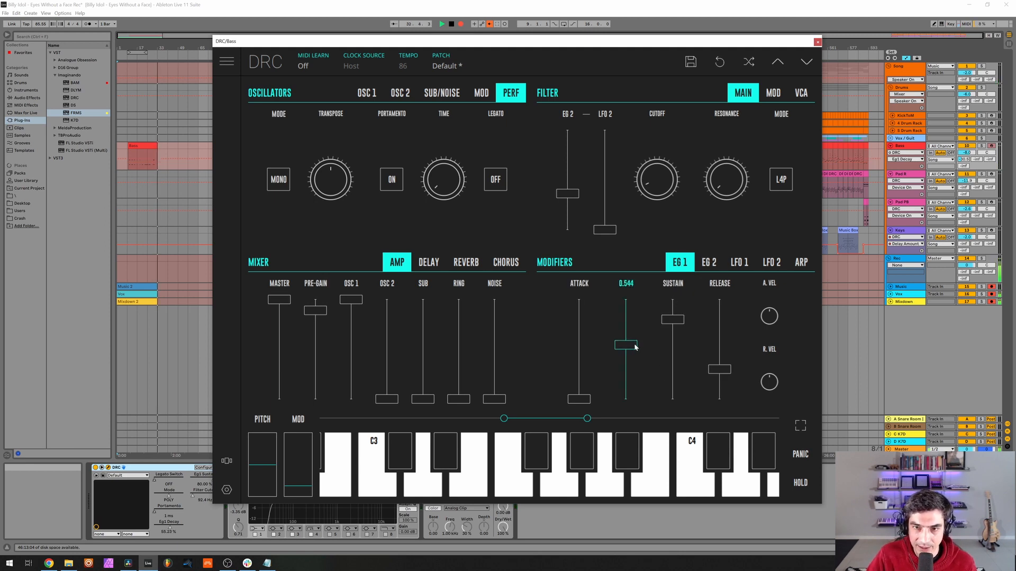
scroll(641, 344, up, 1)
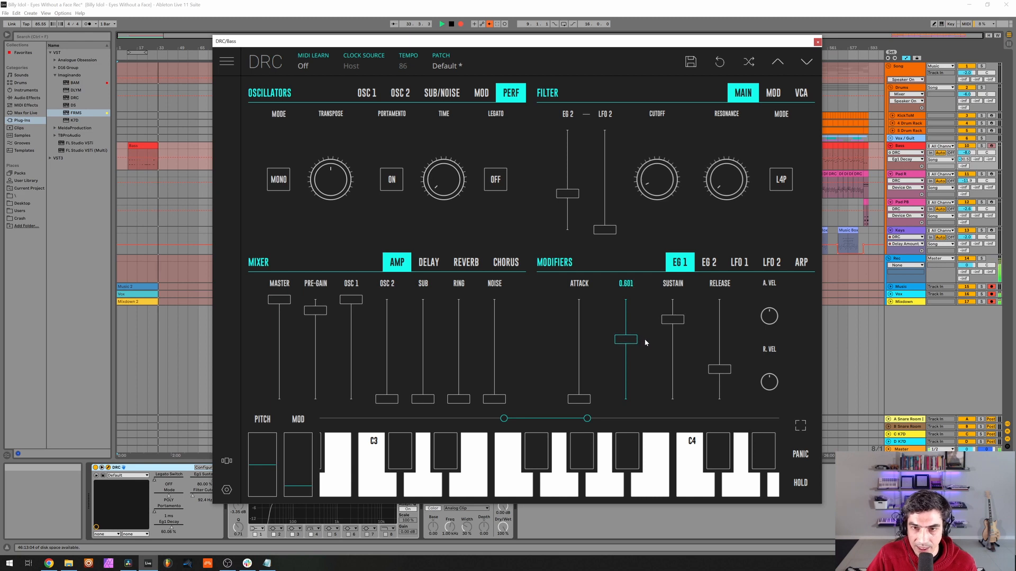
scroll(646, 338, up, 3)
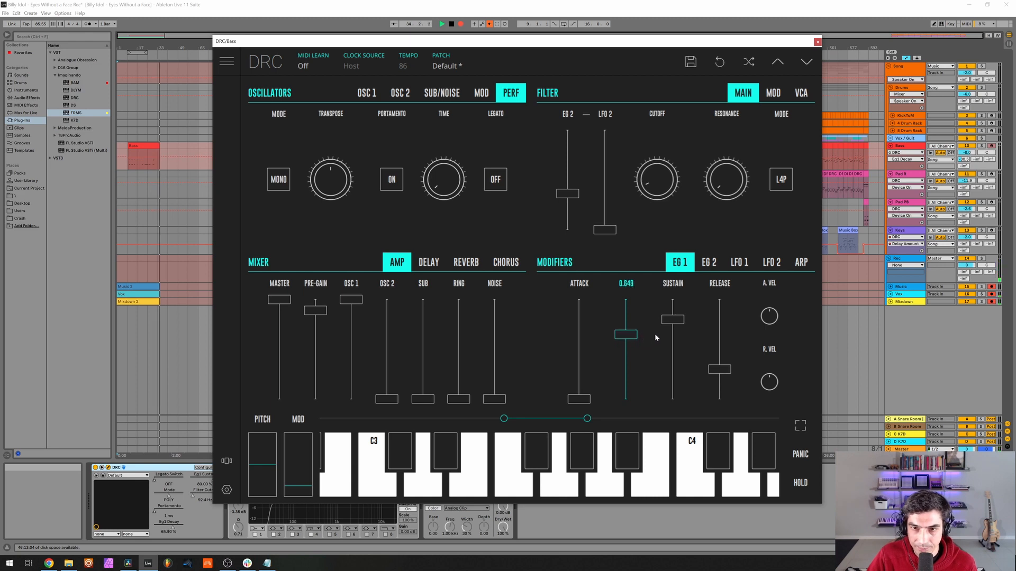
scroll(655, 334, up, 1)
drag(657, 334, 680, 333)
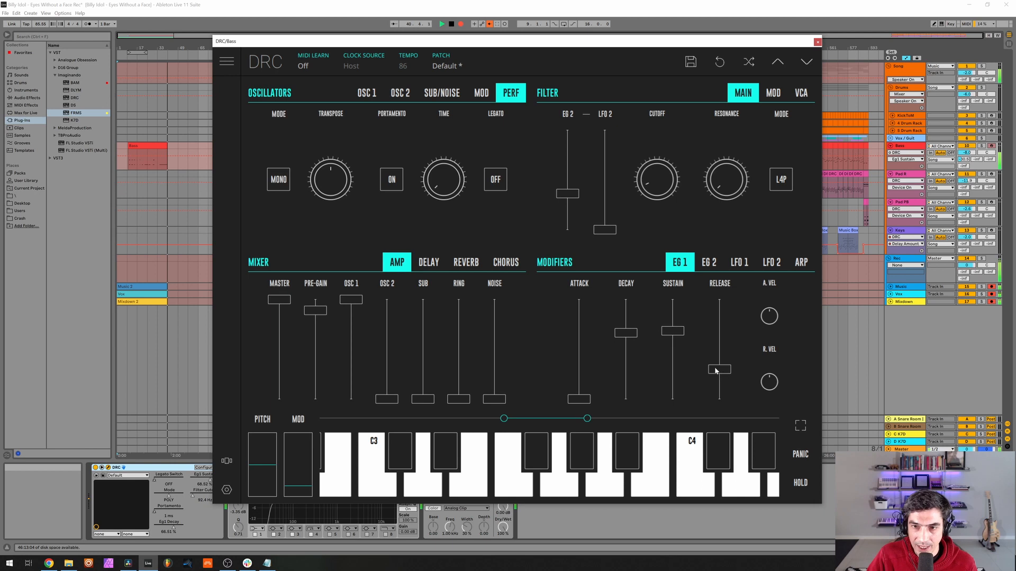
mouse_move(716, 371)
mouse_down()
mouse_move(722, 354)
mouse_move(724, 394)
mouse_move(731, 383)
mouse_up()
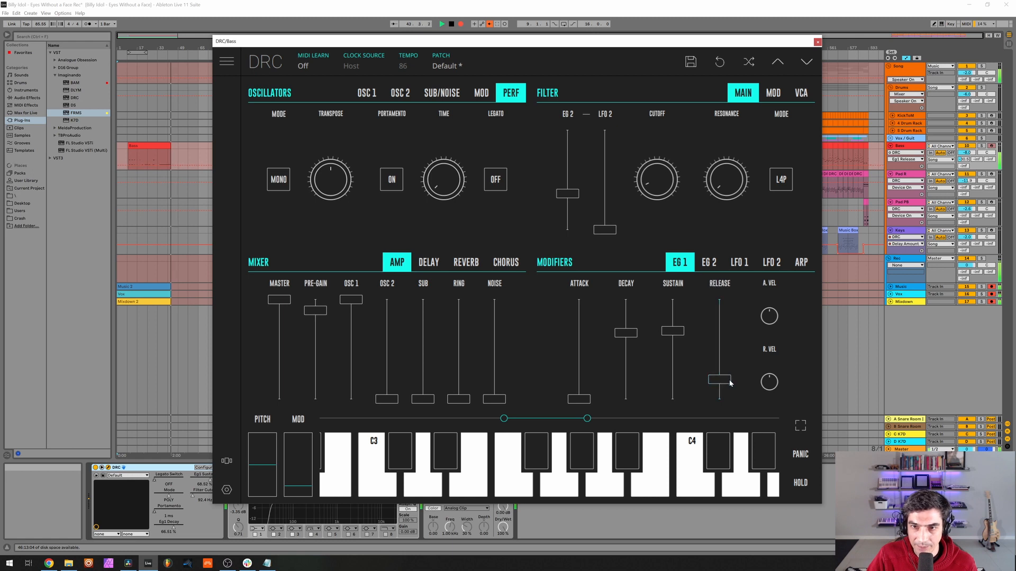
Step: Raise envelope EG 2's sustain very slightly and close the Bass synth window
click(709, 265)
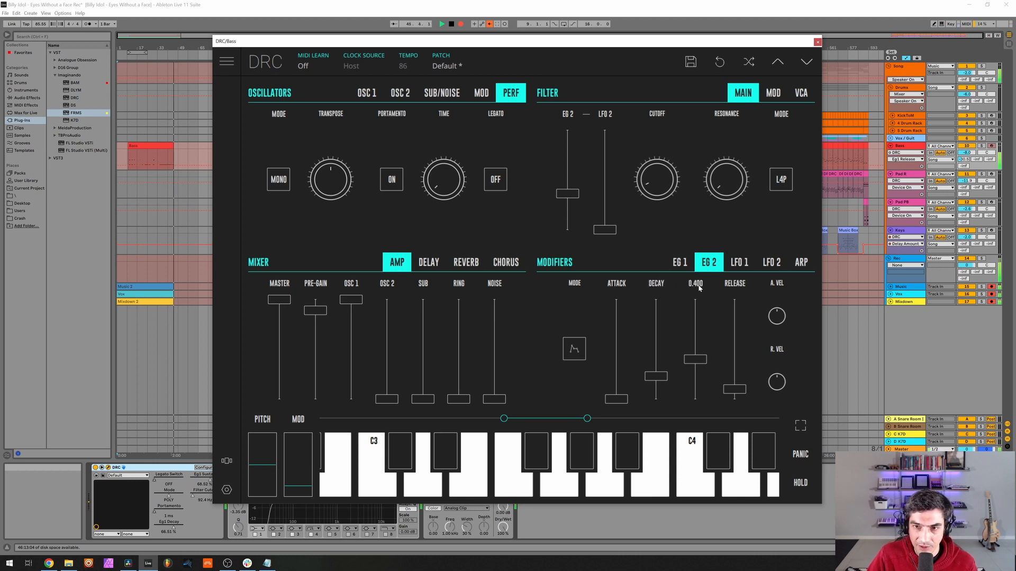
click(697, 362)
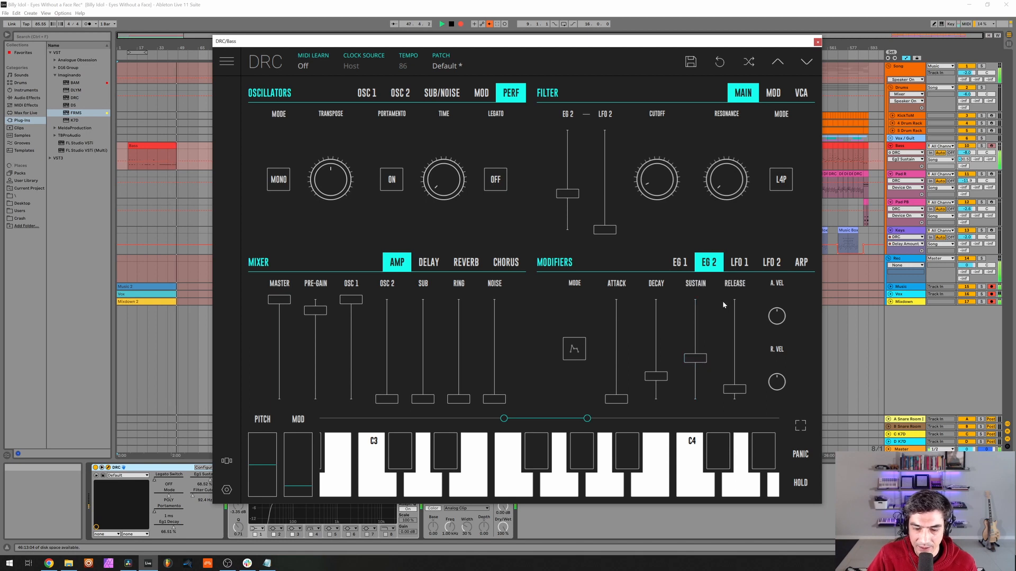
click(818, 42)
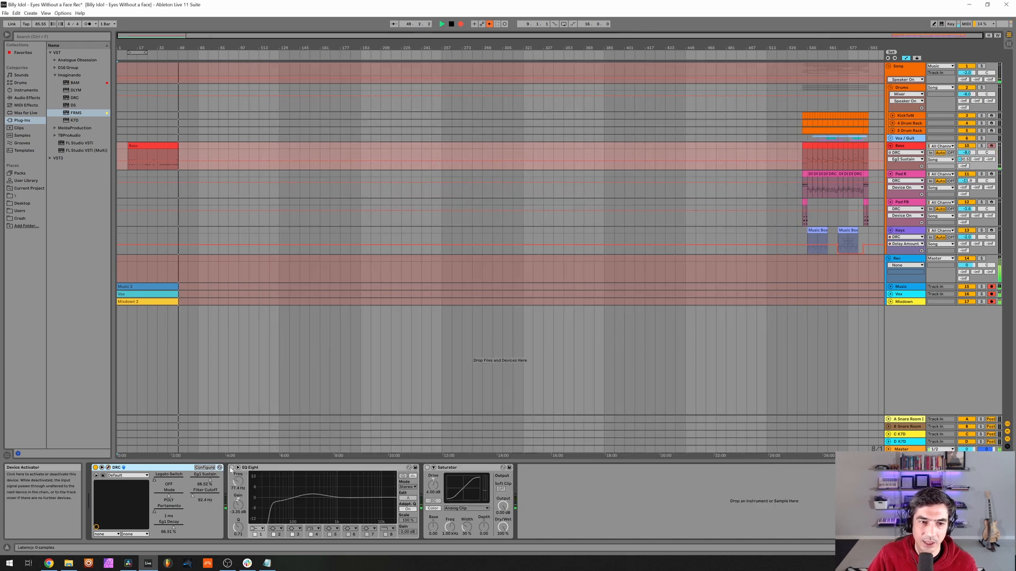
Step: Re-enable EQ Eight and the Saturator on the Bass track, checking the settings of the EQ's bands
click(274, 506)
click(273, 504)
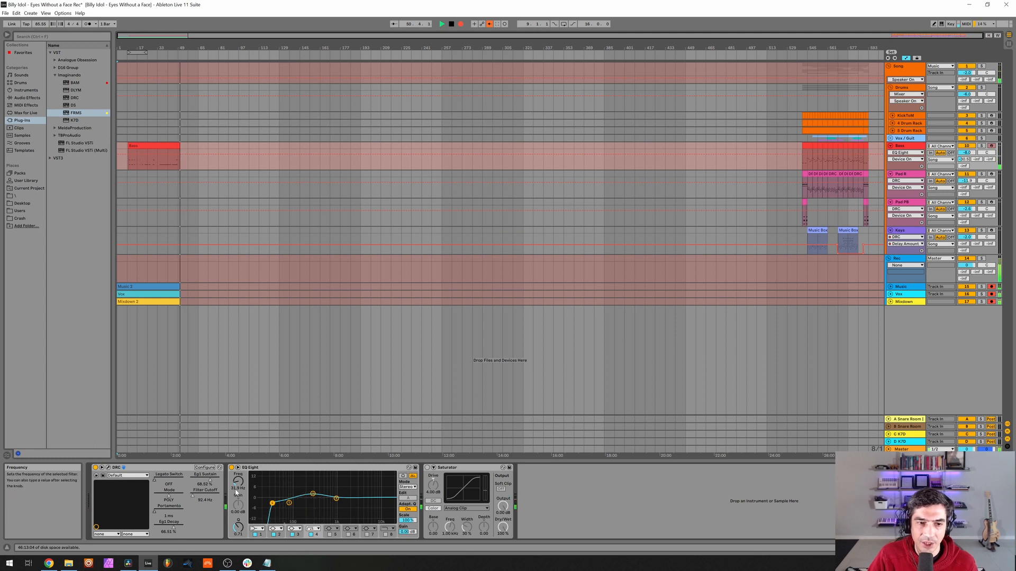
click(313, 494)
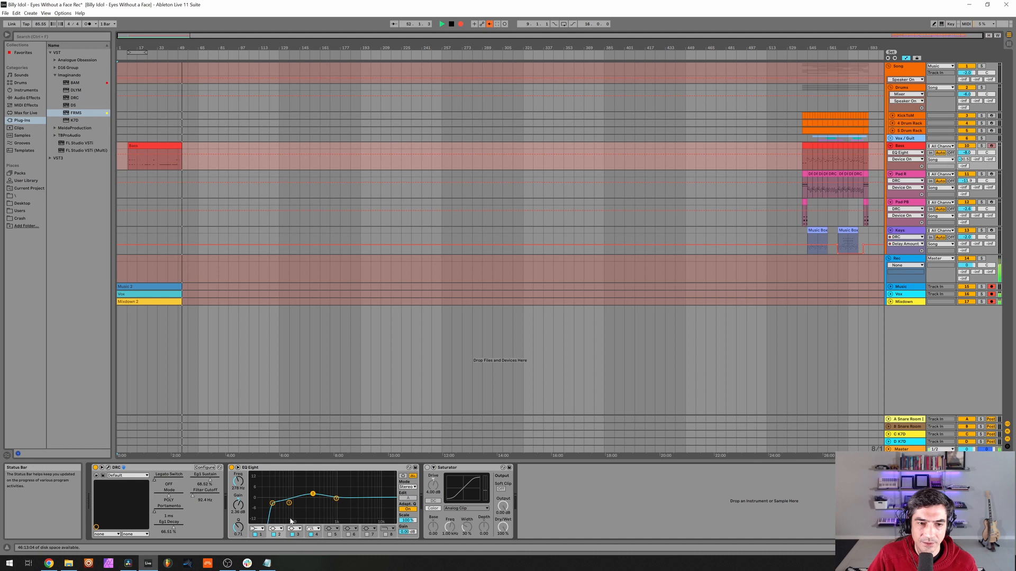
click(290, 503)
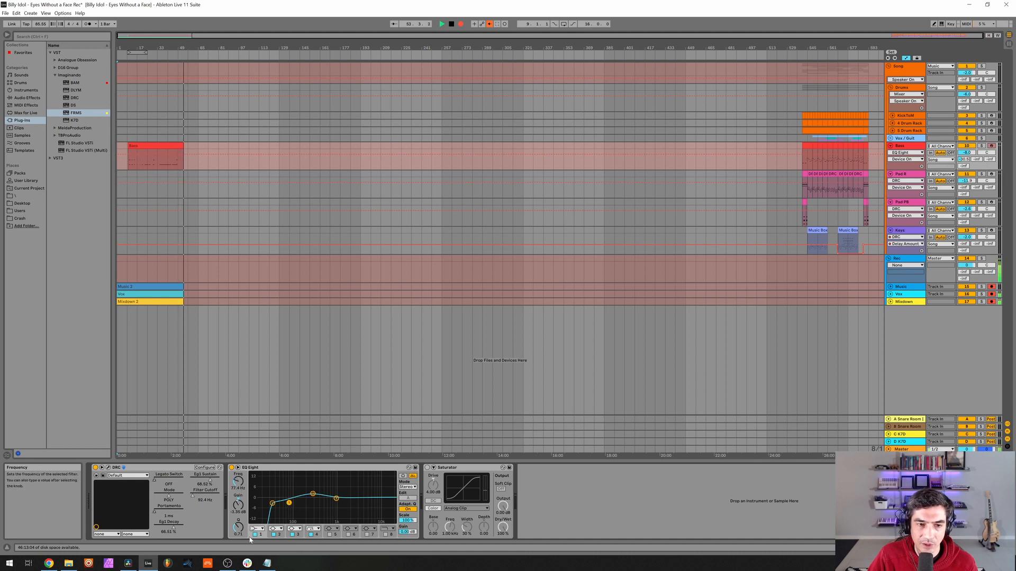
click(312, 493)
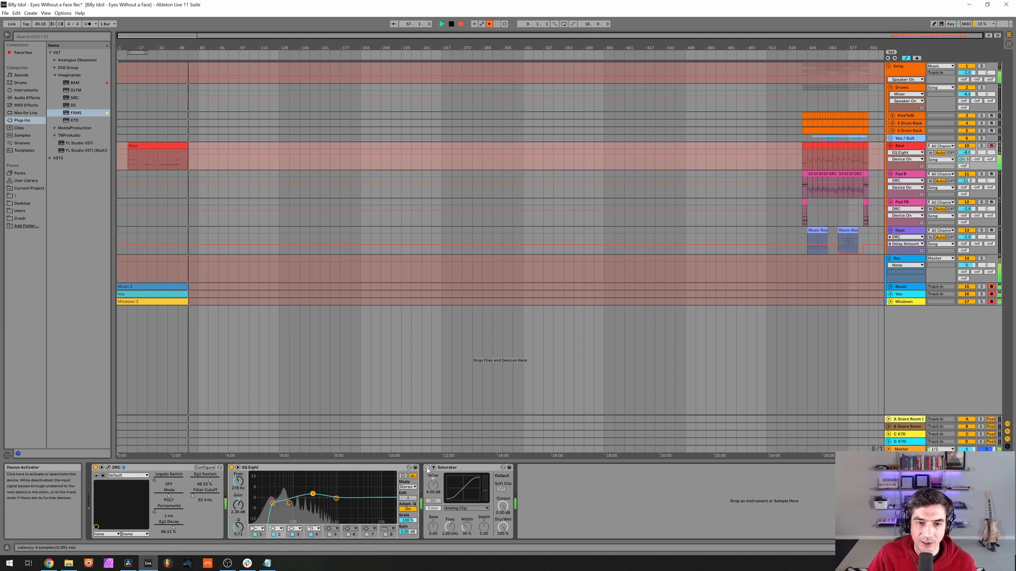
click(427, 468)
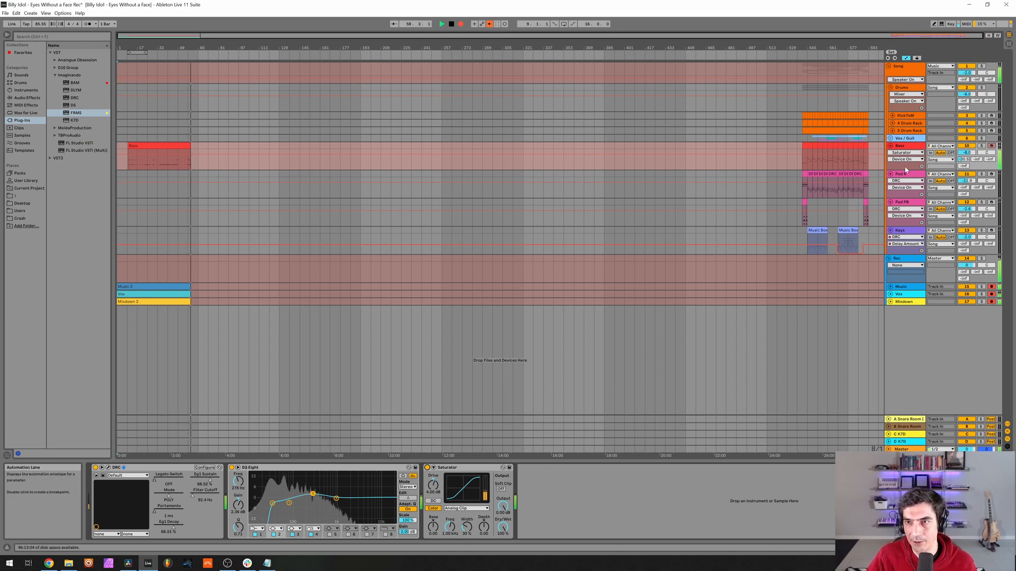
Step: Bypass EQ Eight on the Pad R track and open its DRC synth
click(907, 176)
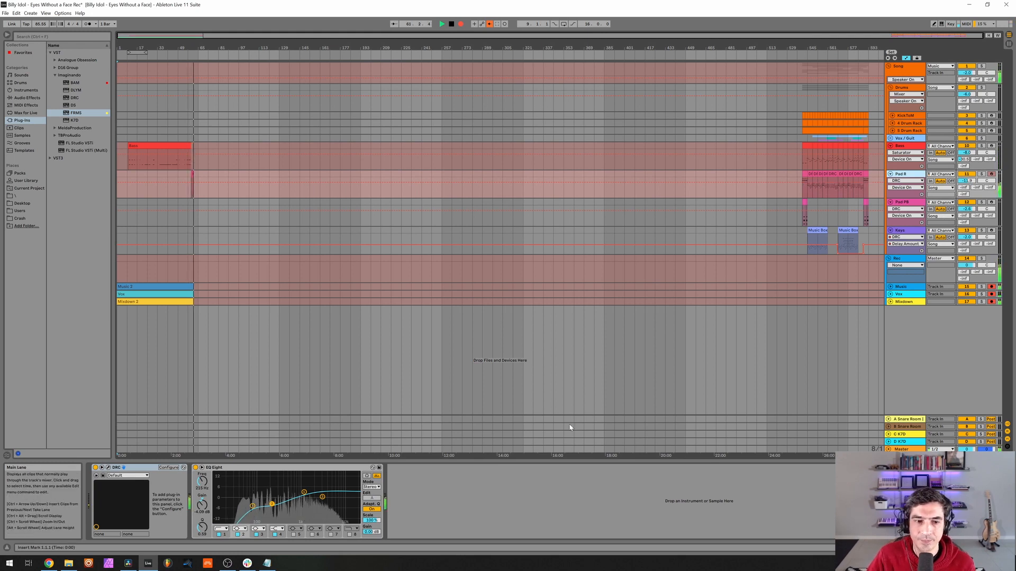
click(195, 468)
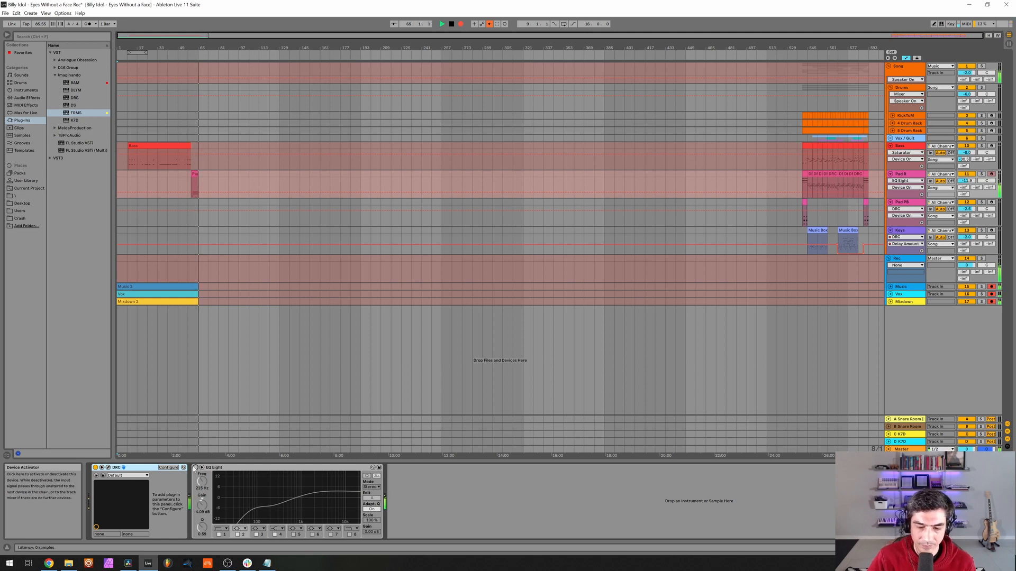
click(108, 468)
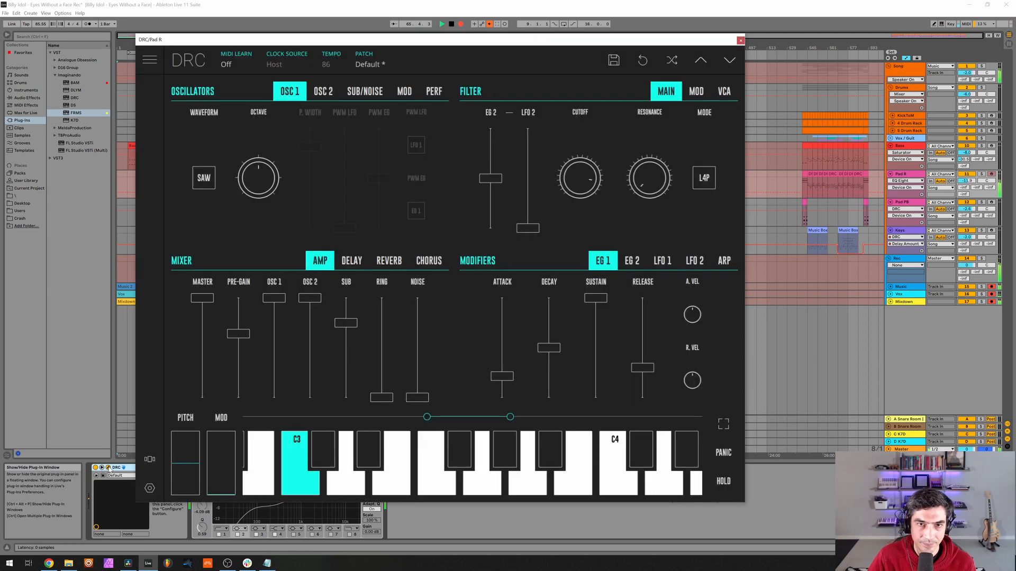
click(572, 188)
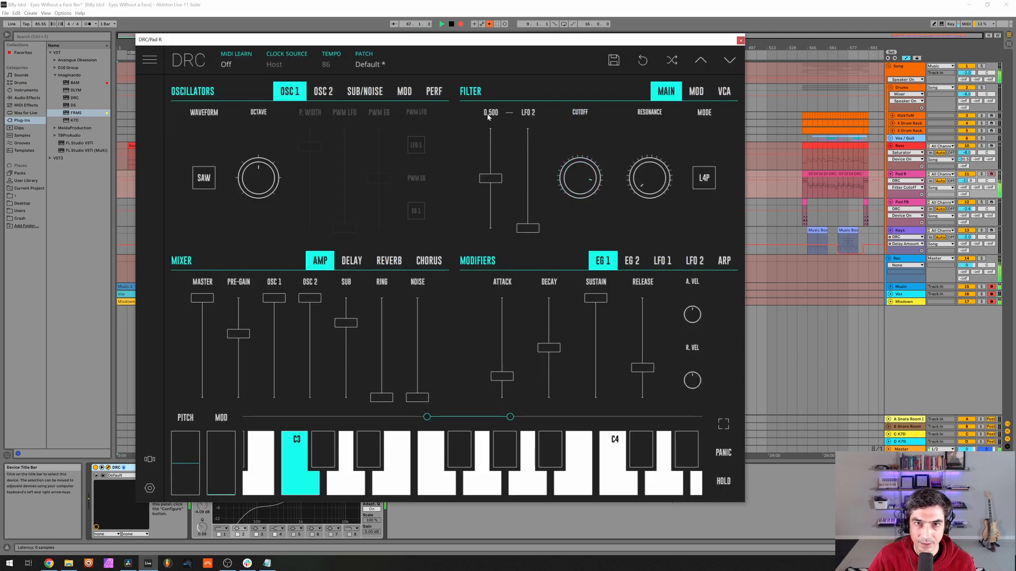
Step: Load the factory Default patch in the Pad R synth and return to its sound controls
click(368, 65)
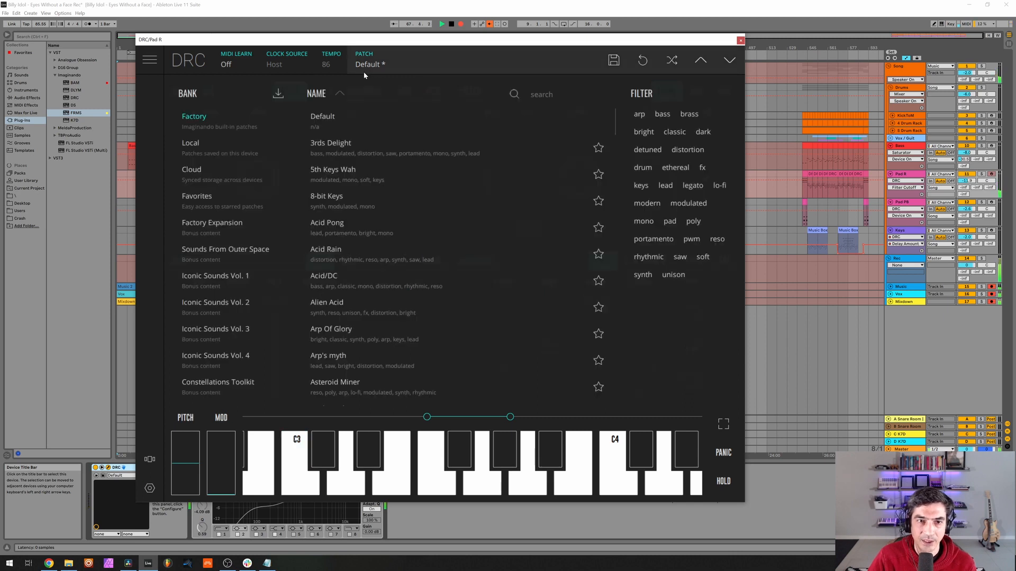
click(328, 119)
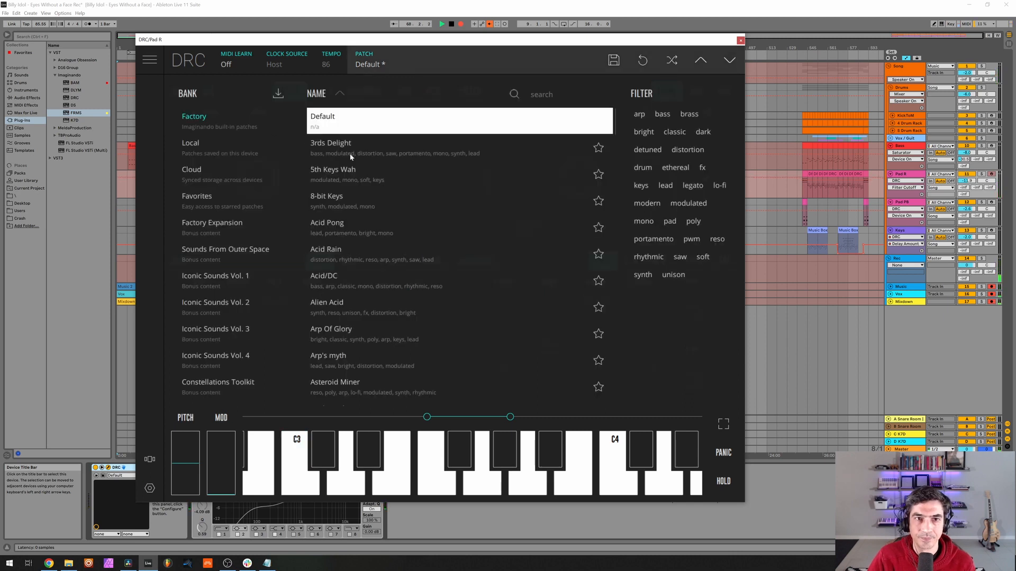
click(394, 62)
drag(361, 43, 457, 44)
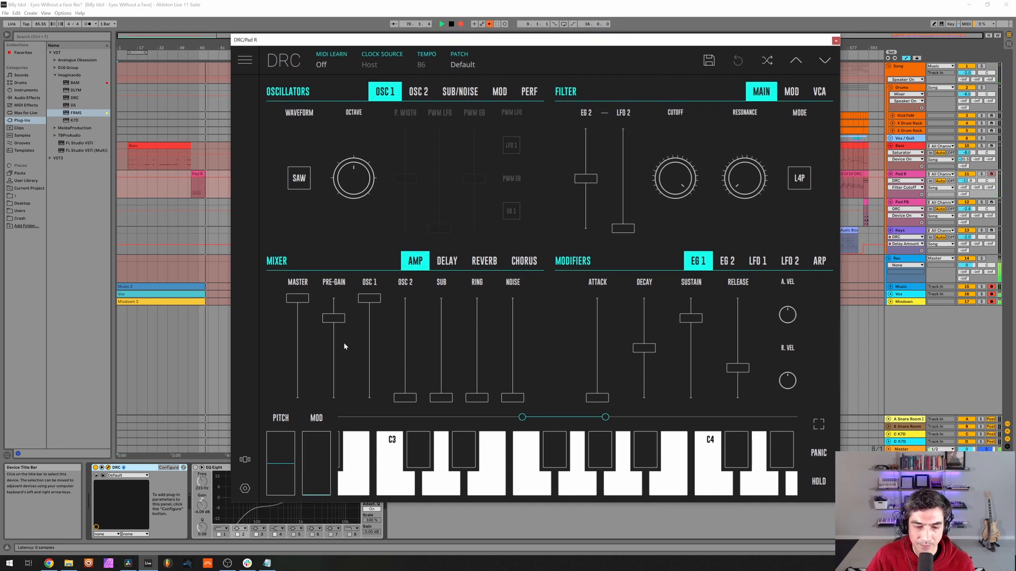
Step: Lower the Pad R synth's pre-gain to about 0.64 and raise the OSC 2 level to 1.000
drag(339, 343, 340, 337)
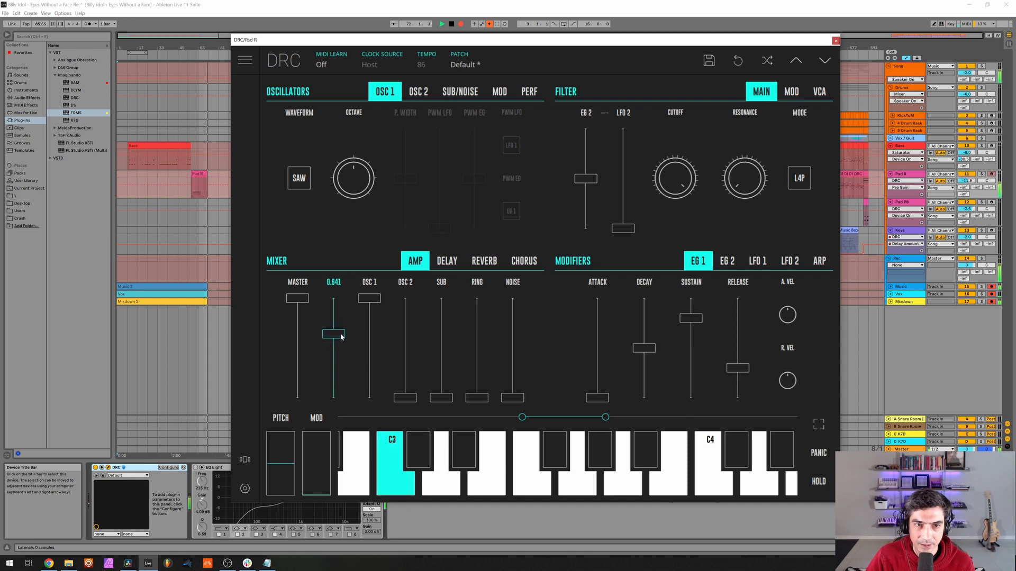
drag(405, 341, 392, 169)
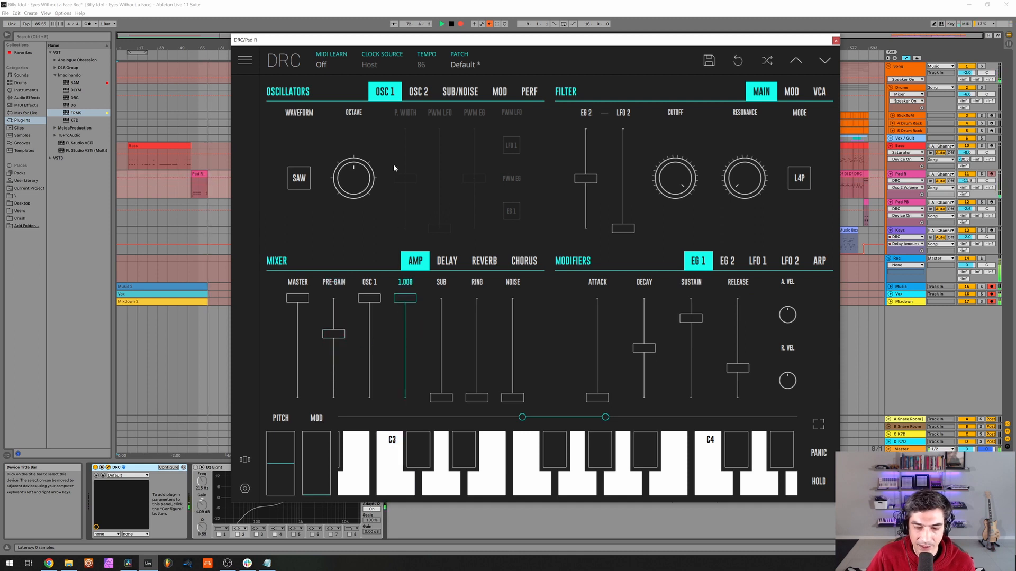
Step: Lower OSC 2's octave on the Pad R synth to match OSC 1 and detune its fine tuning slightly upward
click(412, 104)
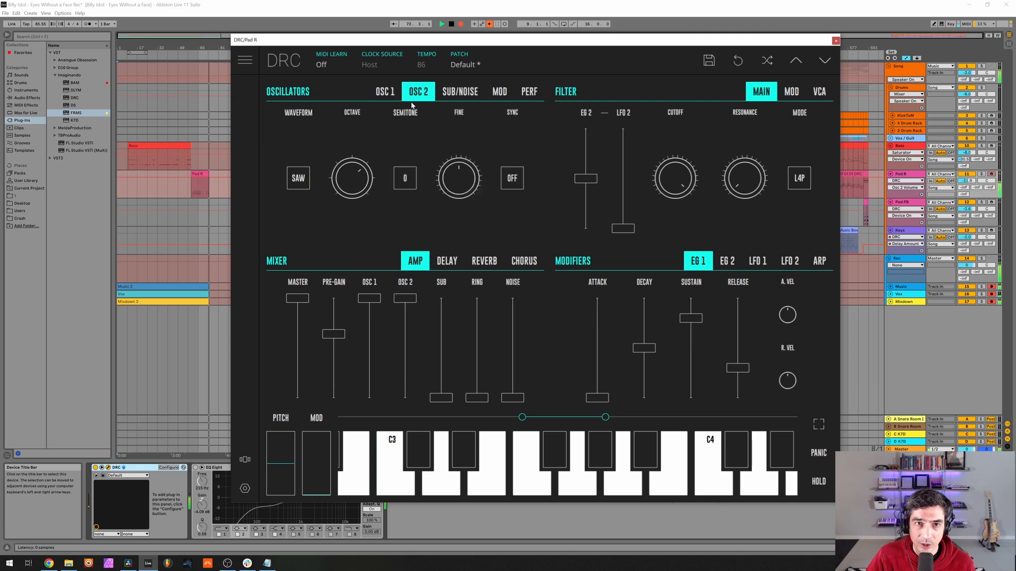
click(352, 178)
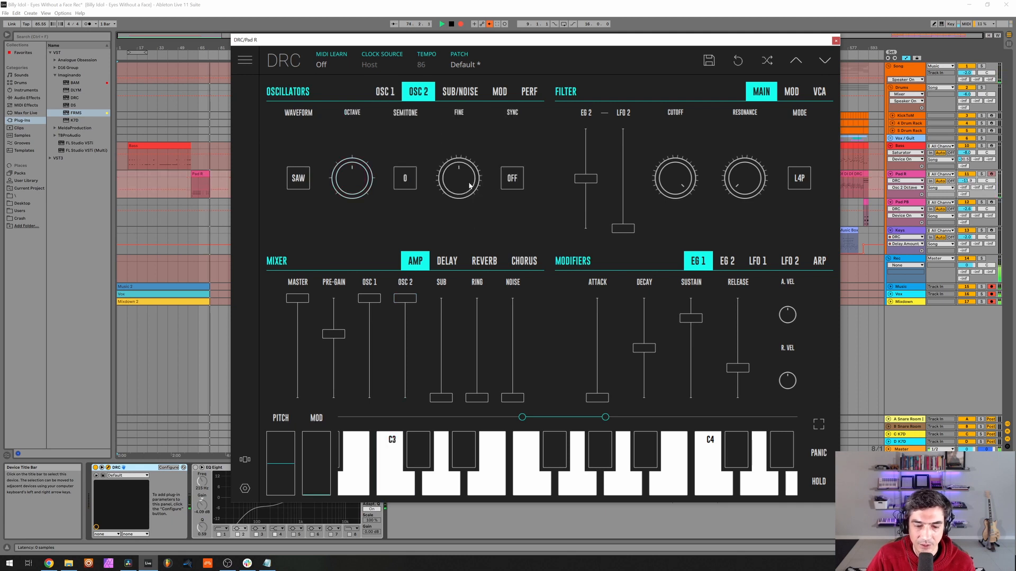
drag(469, 185, 477, 185)
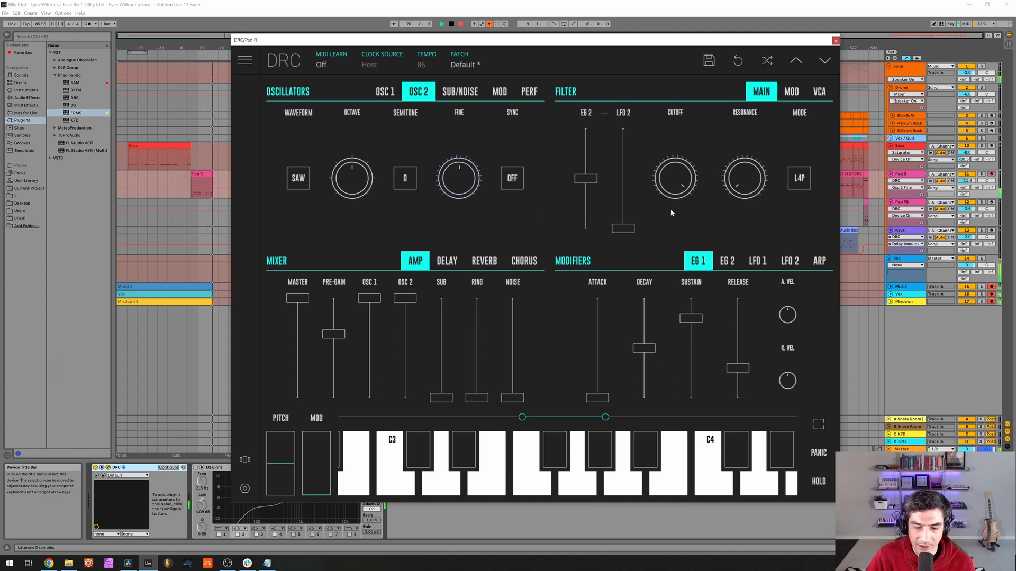
Step: Lower the Pad R synth's filter cutoff slightly and raise the VCA's KBD modulation to about 0.45
drag(668, 190, 665, 197)
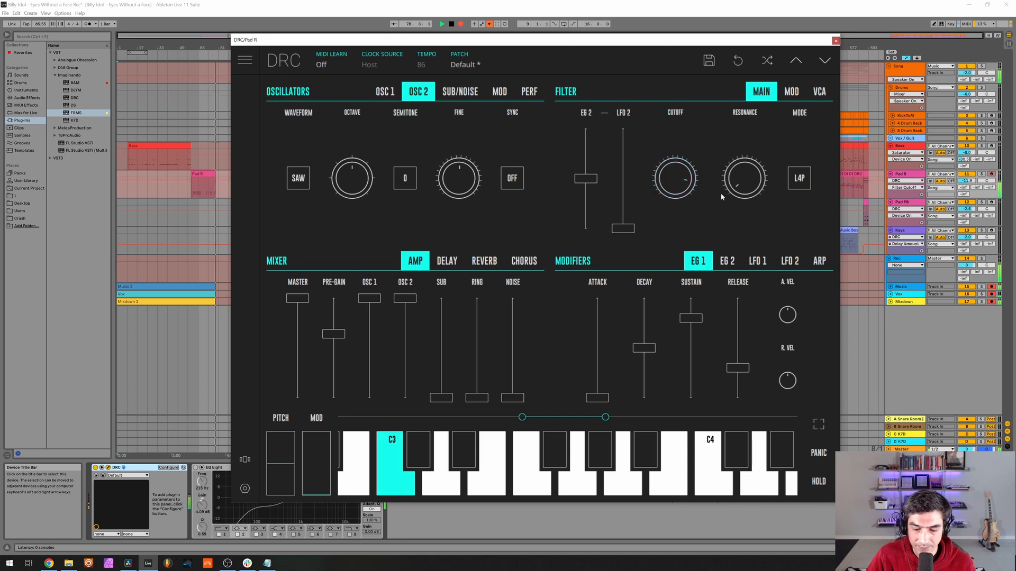
click(818, 93)
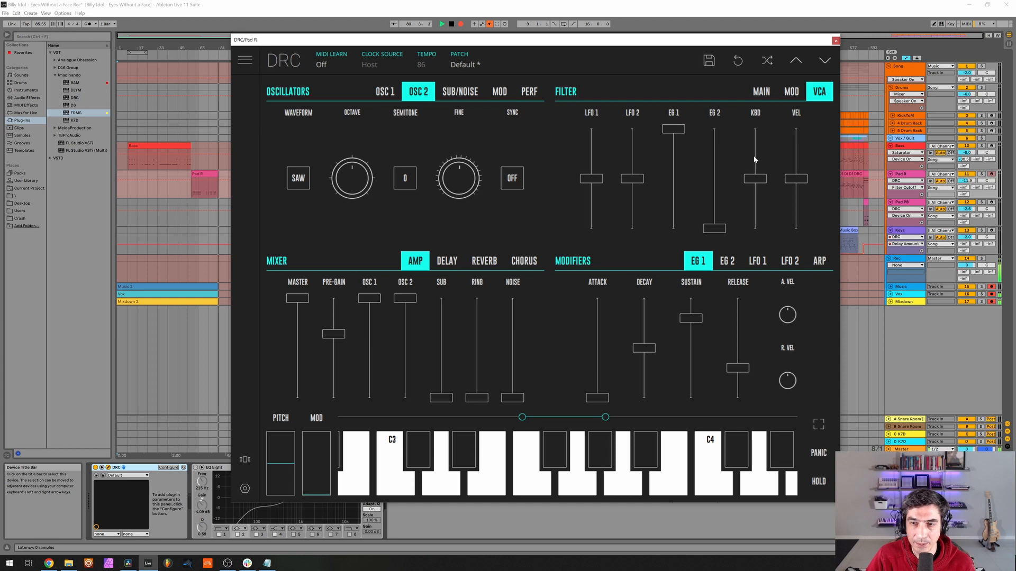
click(754, 158)
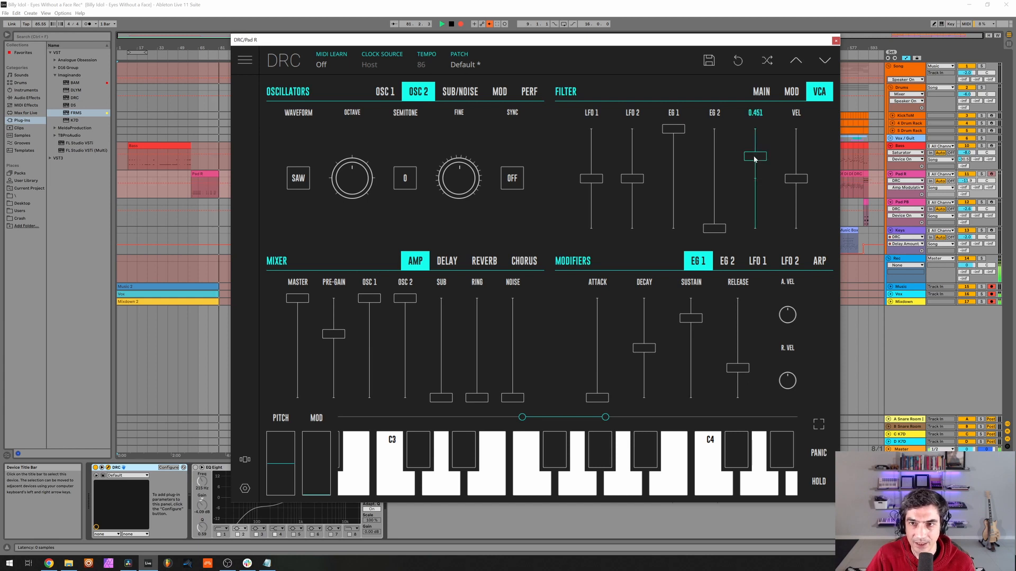
drag(754, 159, 761, 155)
click(762, 91)
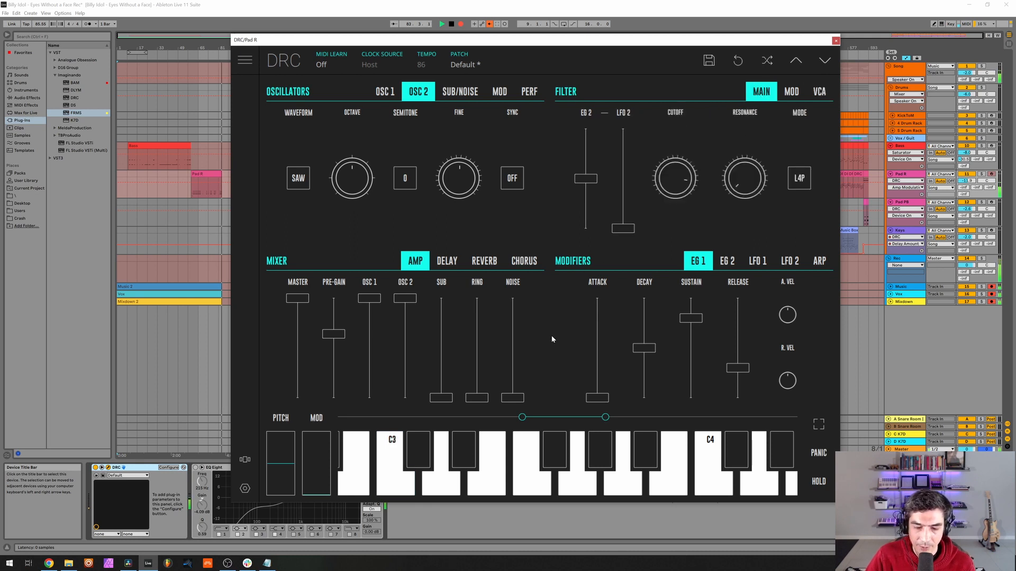
Step: Set EG 1's attack to about 0.22, its decay to about 0.23 and its sustain to maximum on the Pad R synth
drag(597, 396, 594, 375)
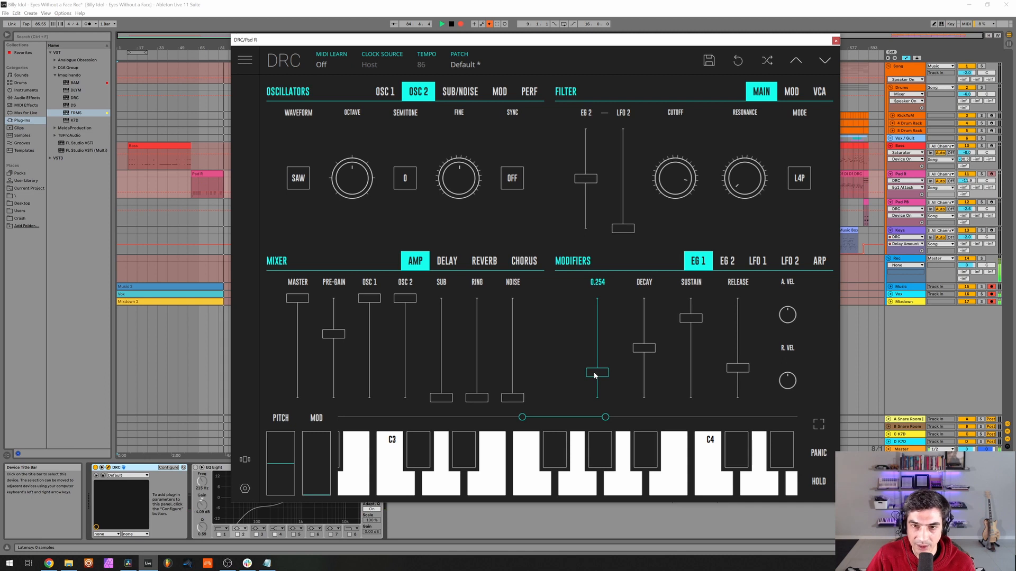
drag(593, 375, 591, 381)
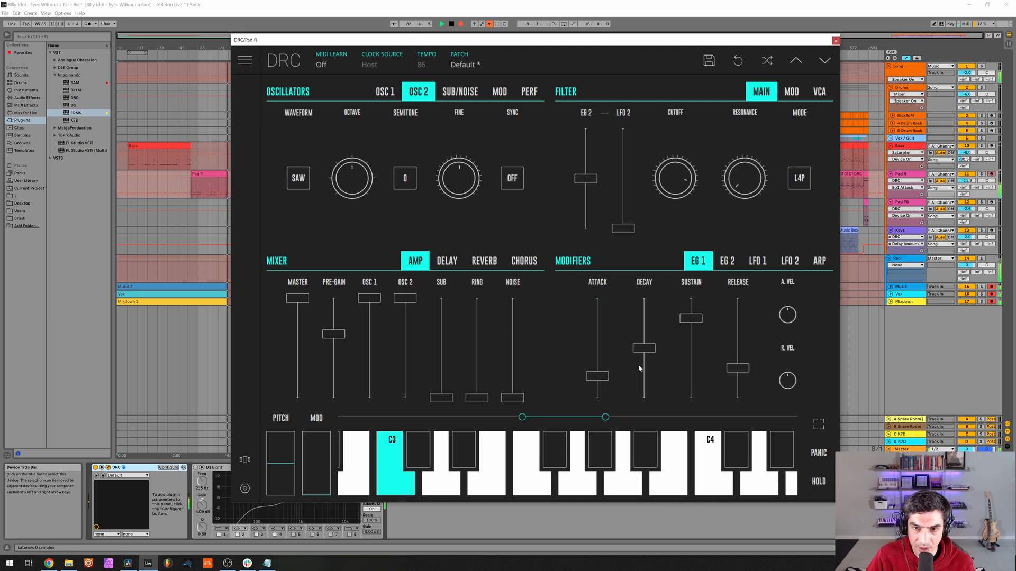
drag(638, 367, 635, 378)
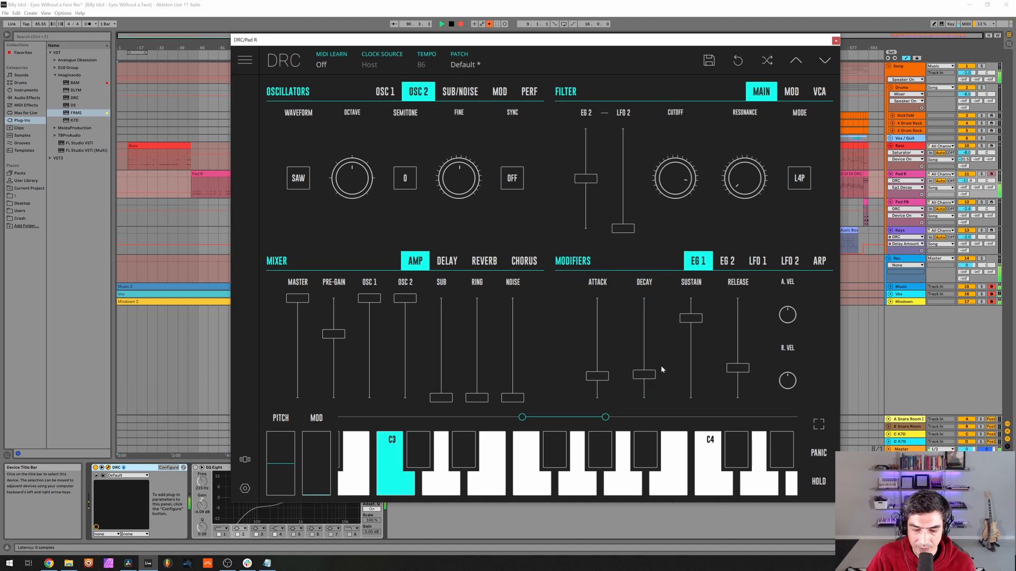
drag(691, 317, 698, 284)
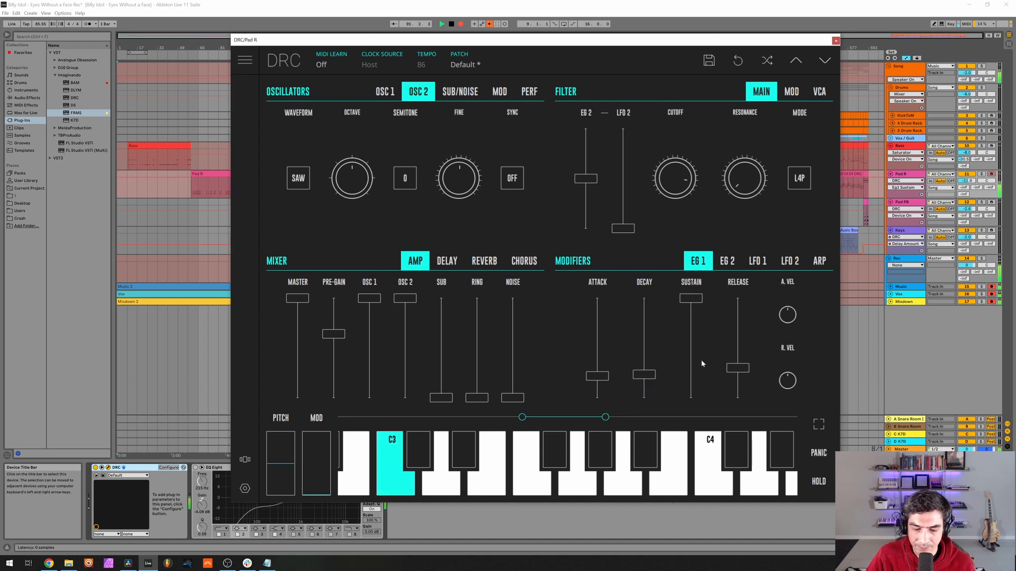
click(727, 261)
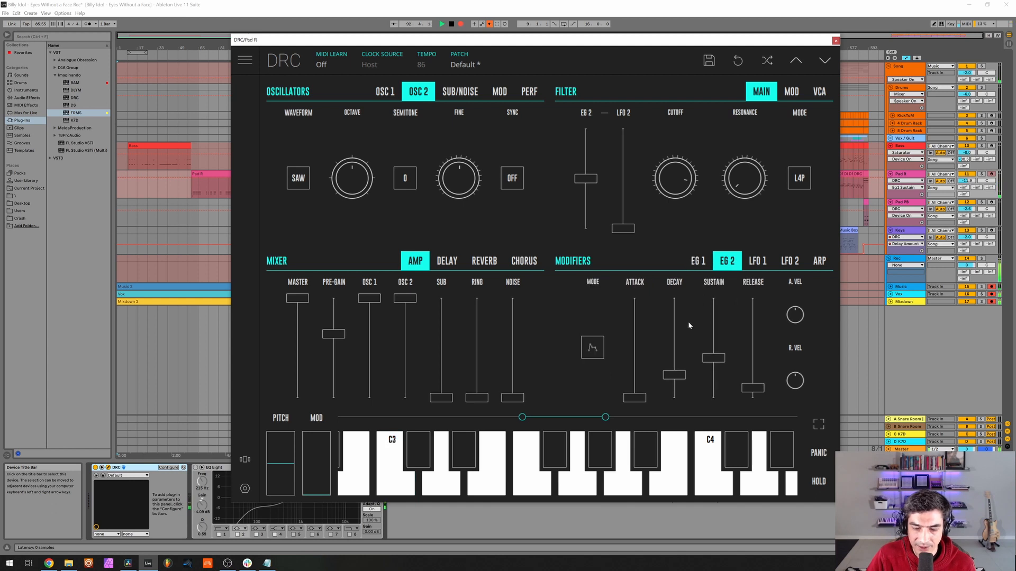
Step: Set the Pad R synth's reverb amount to about 0.60, decay to about 0.64 and modulation to about 0.35, and close the synth
click(485, 261)
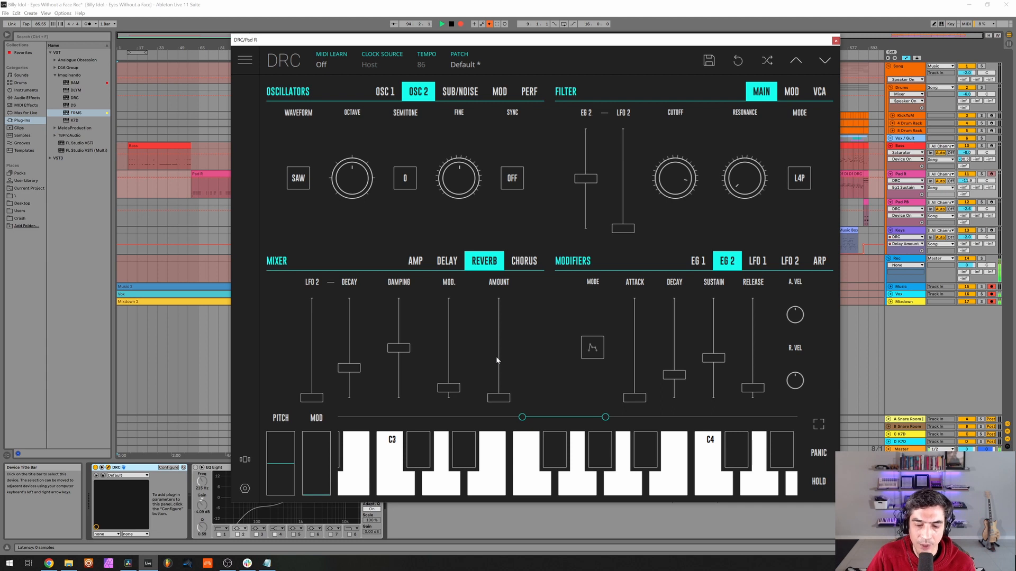
drag(496, 356, 525, 342)
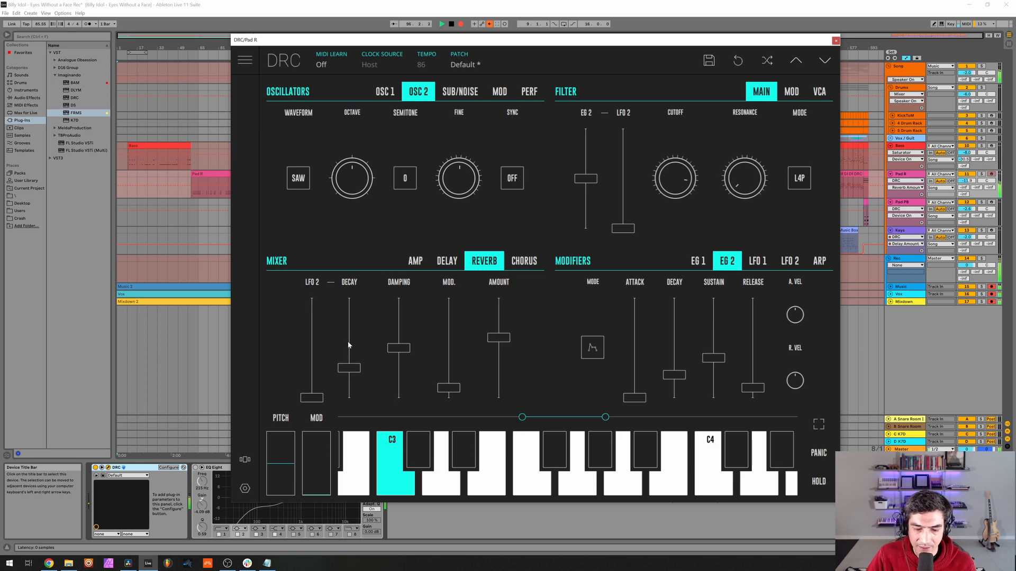
drag(348, 343, 352, 336)
drag(449, 362, 446, 367)
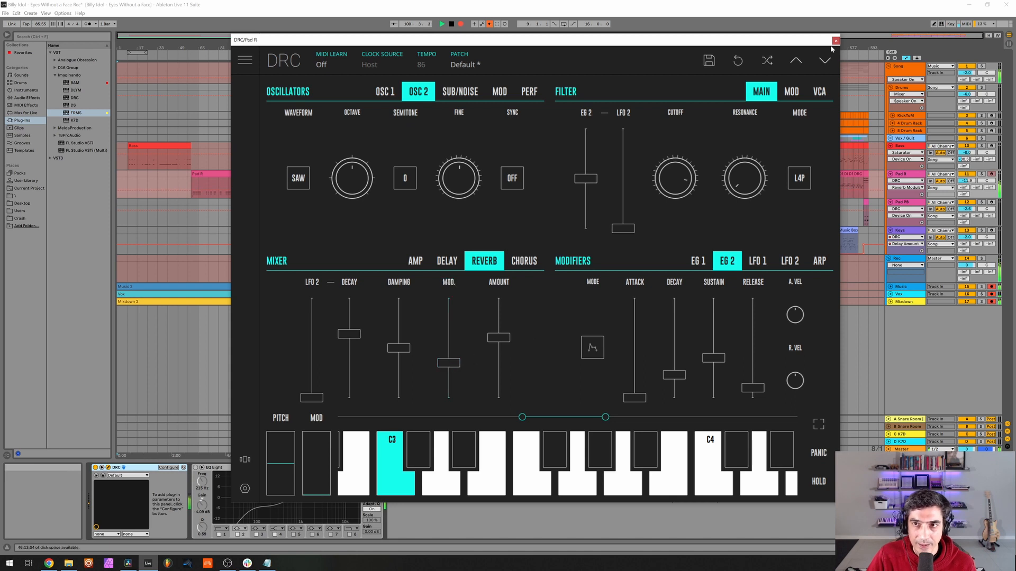
click(835, 40)
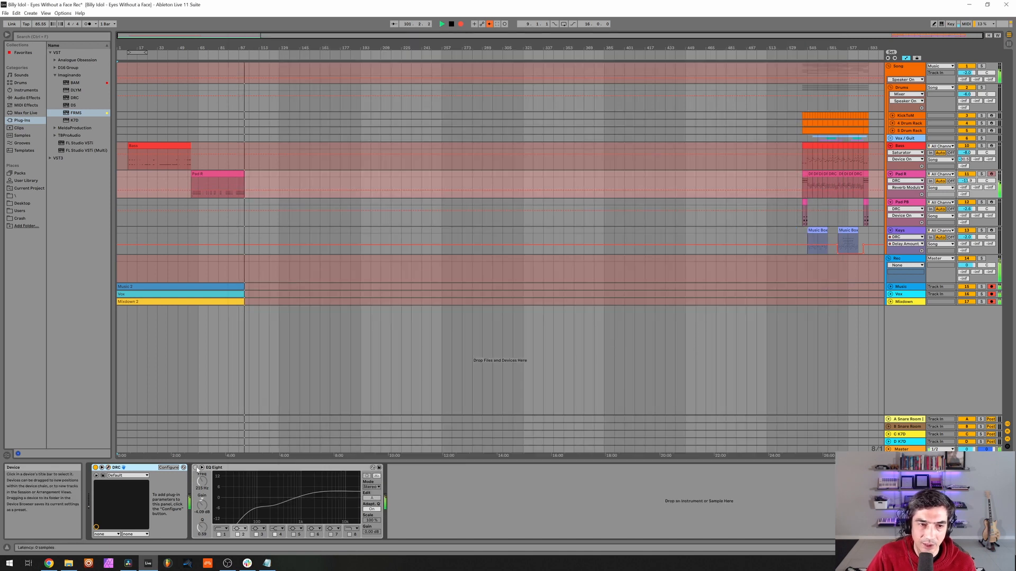
Step: Re-enable EQ Eight on the Pad R track and check the settings of its first three bands
click(196, 467)
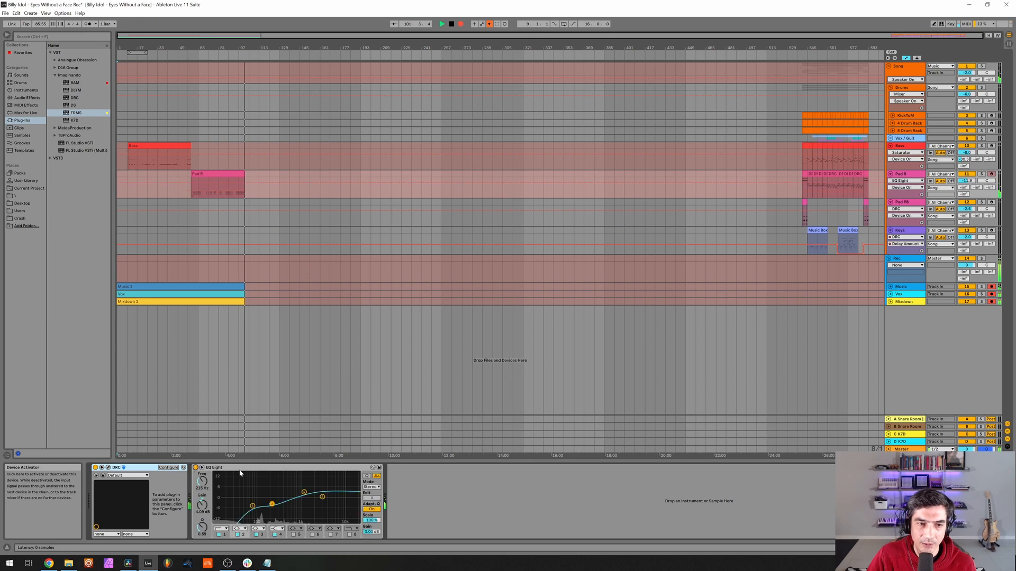
click(252, 507)
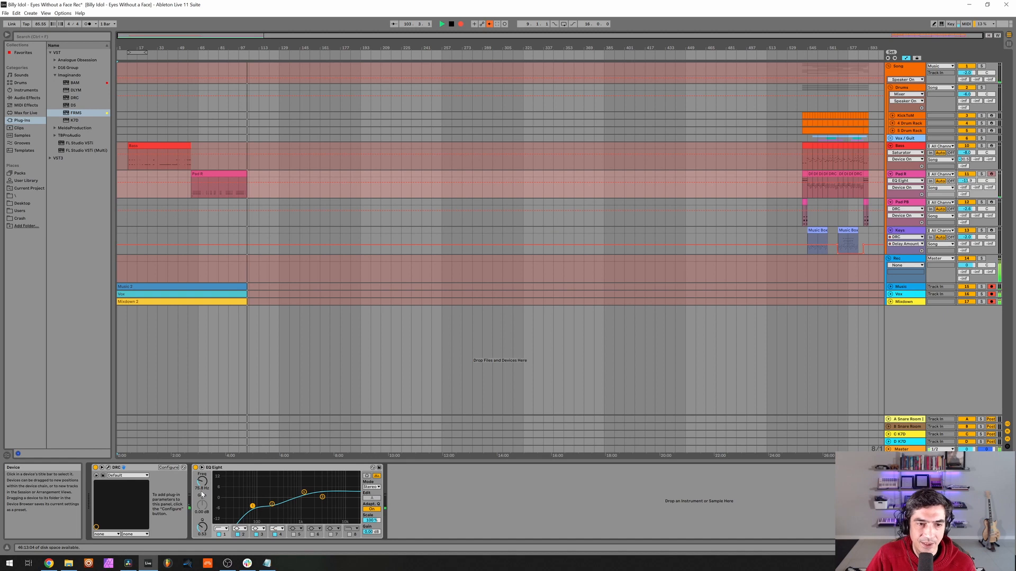
click(272, 504)
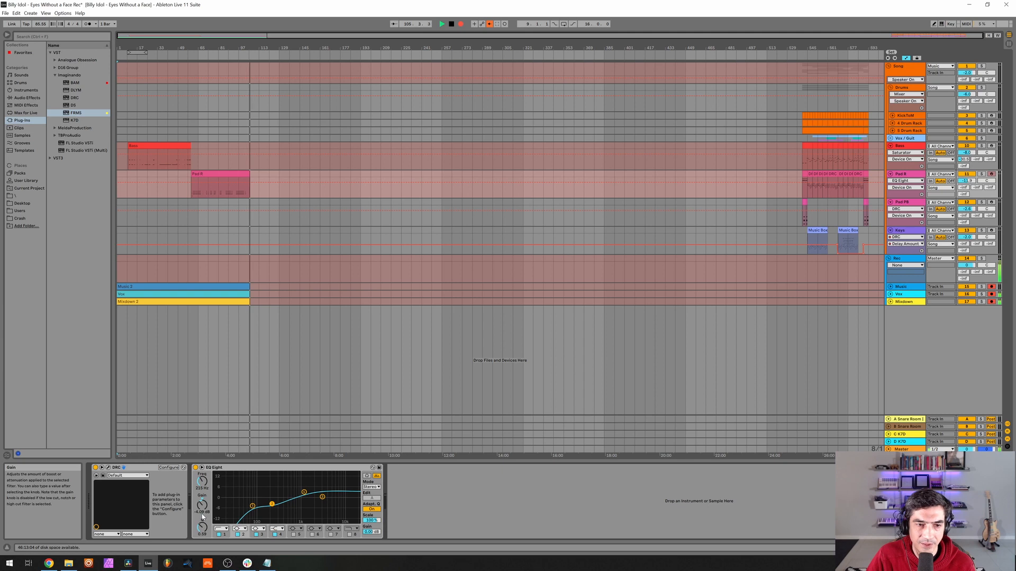
click(305, 493)
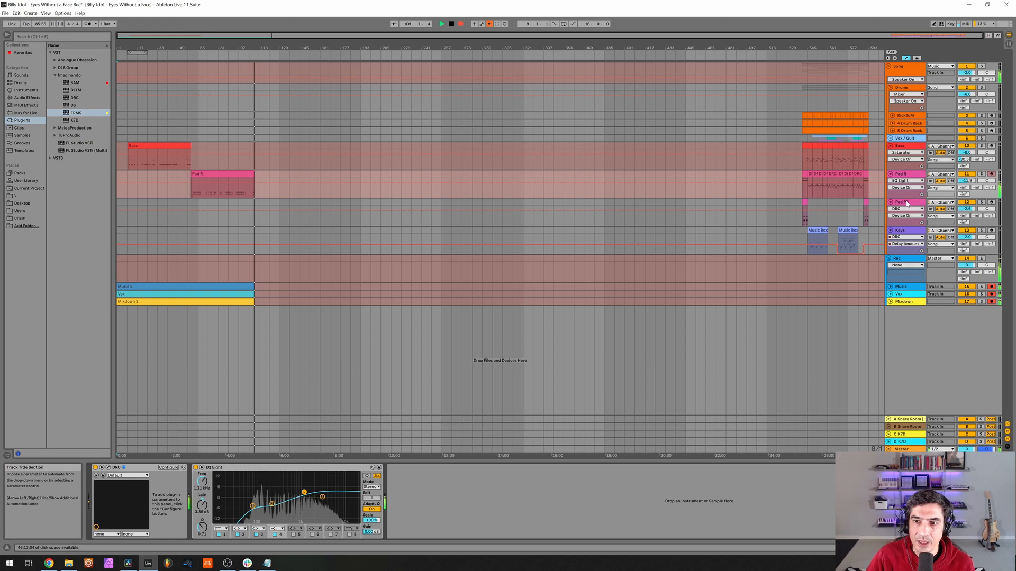
Step: Open the DRC synth on the Pad PB track and look over its OSC 1 and OSC 2 settings
click(906, 204)
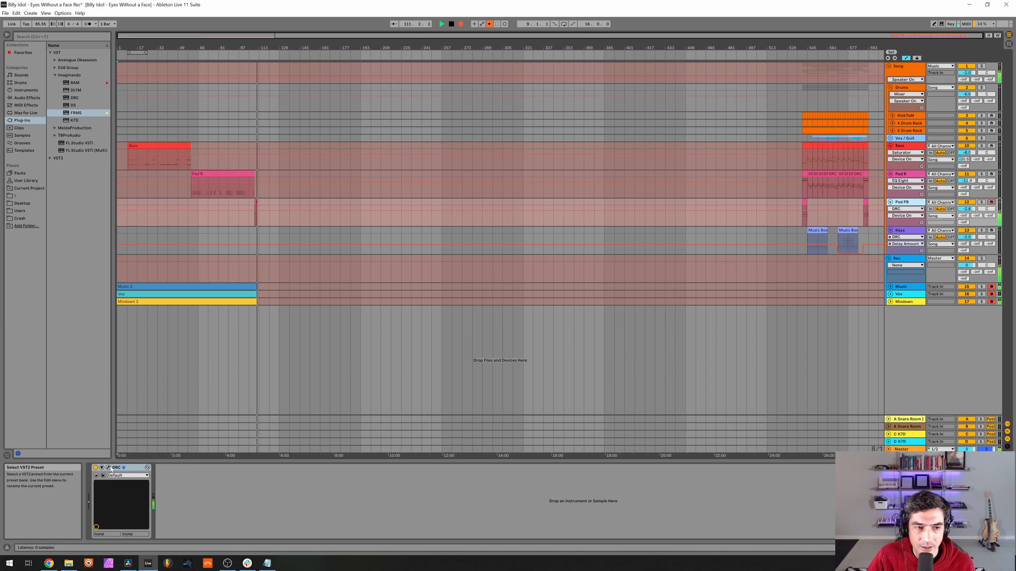
click(108, 468)
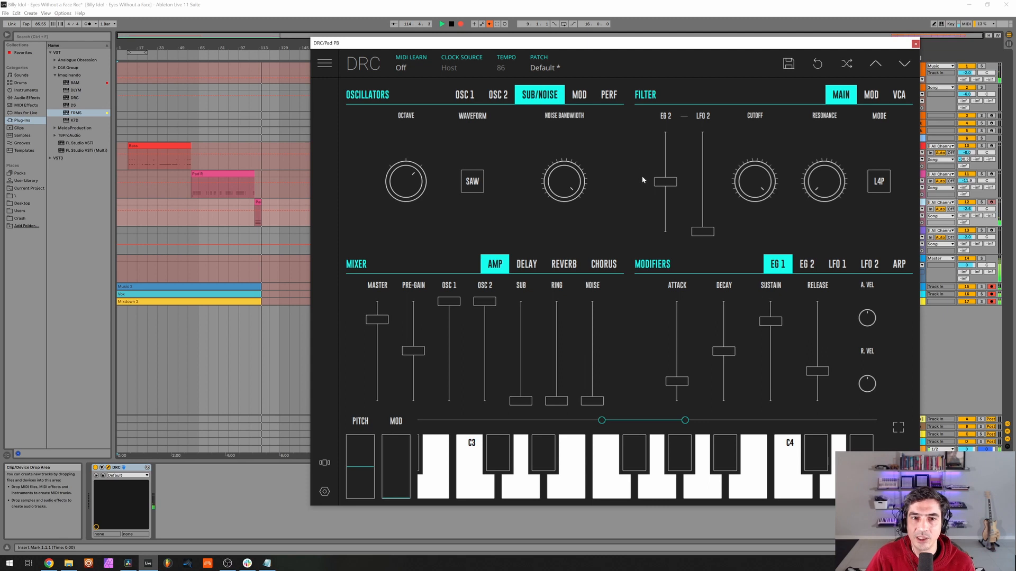
click(502, 94)
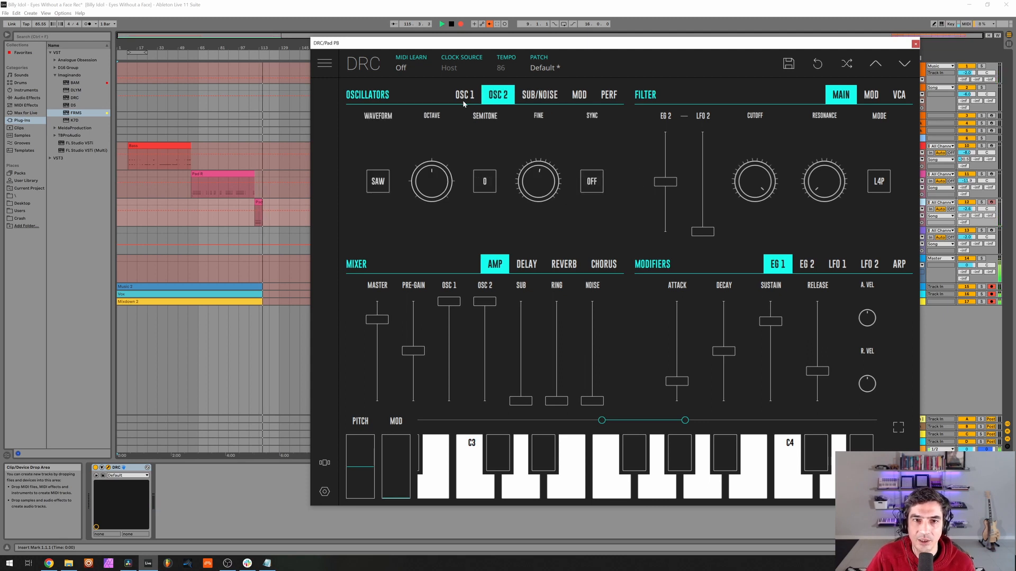
click(463, 102)
click(500, 102)
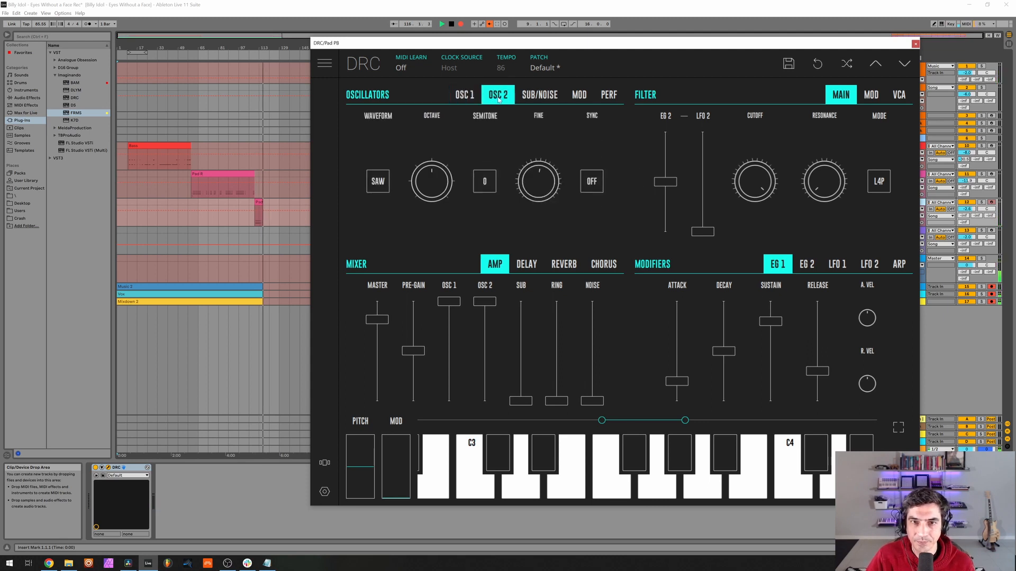
Step: Load the factory Default patch in the Pad PB synth and set its pre-gain to about 0.64 and master to about 0.82
click(571, 67)
click(502, 126)
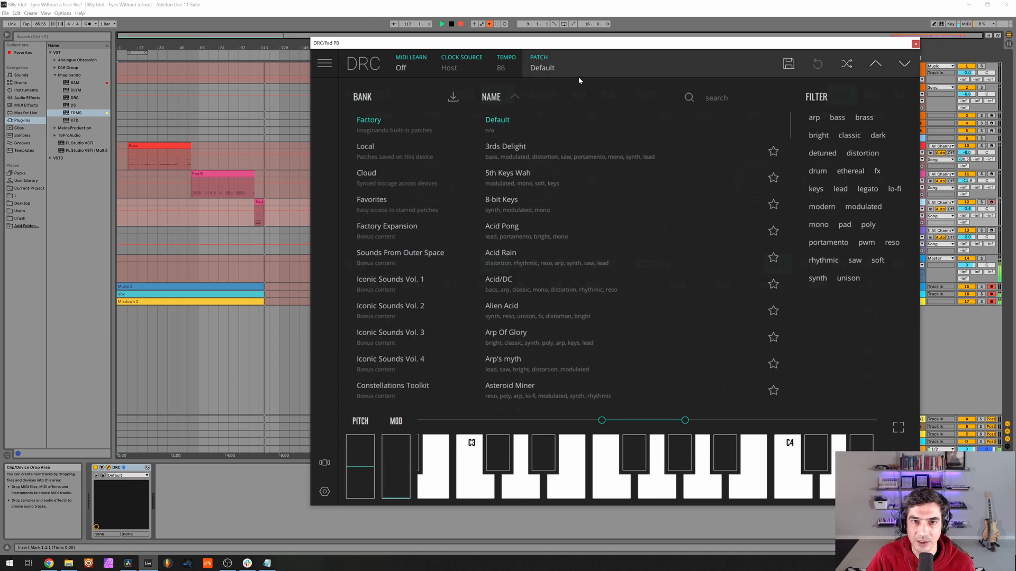
click(557, 67)
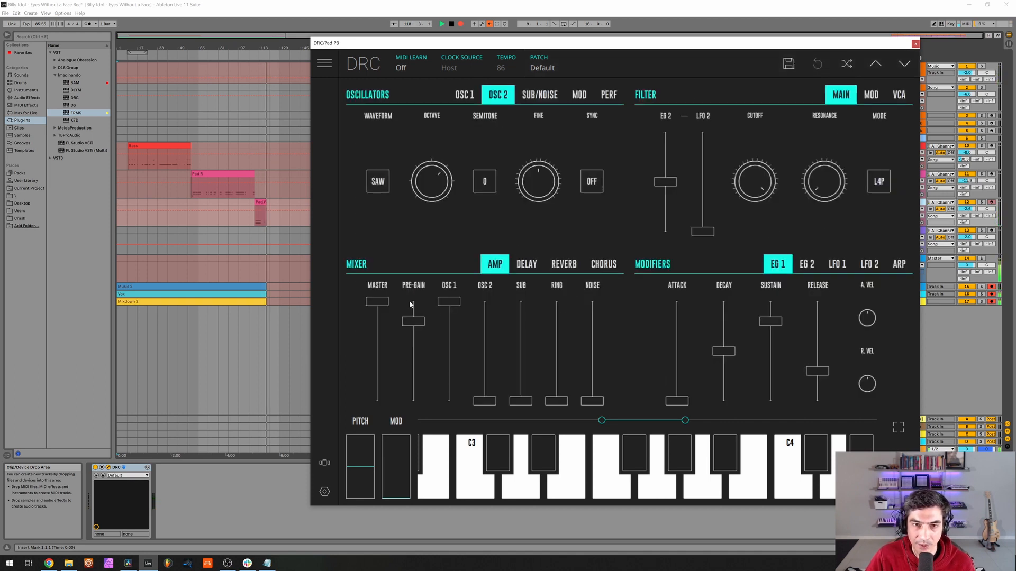
click(414, 344)
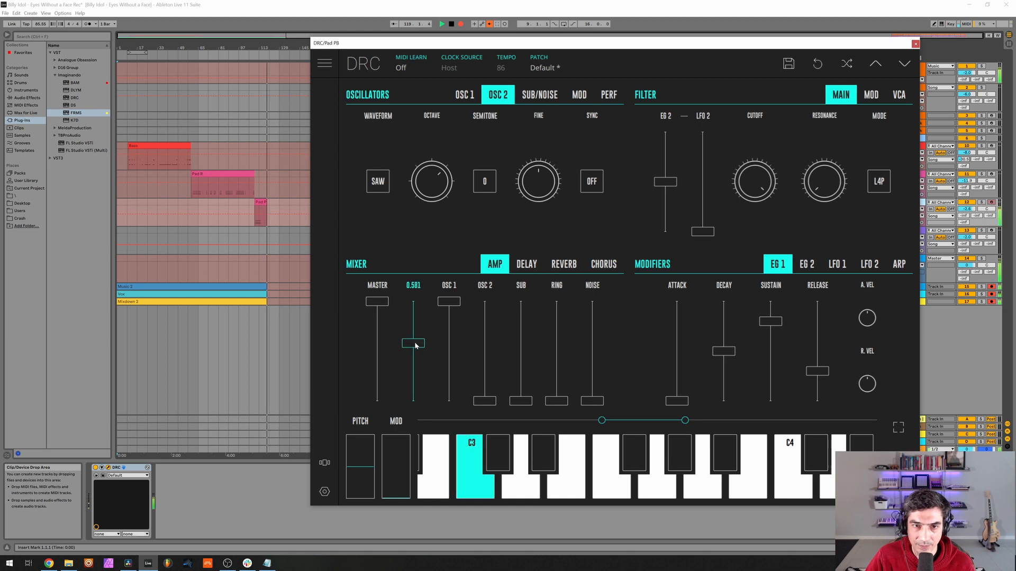
drag(416, 345, 376, 323)
Step: Lower OSC 2's octave to match OSC 1, detune its fine tuning to about 0.056 and raise its mixer level to maximum
mouse_move(430, 188)
mouse_down()
mouse_move(438, 243)
mouse_move(435, 183)
mouse_up()
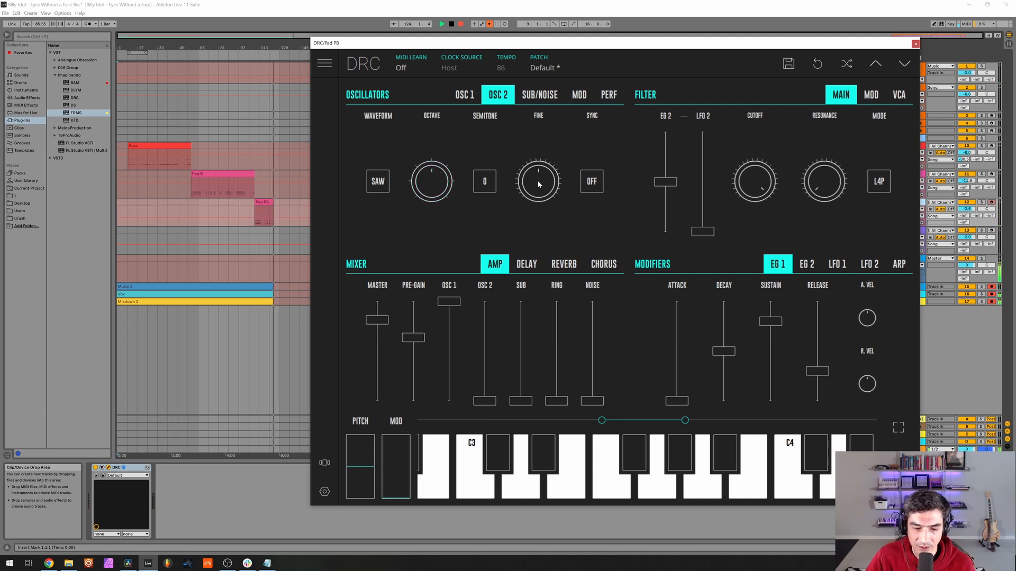
drag(539, 183, 561, 180)
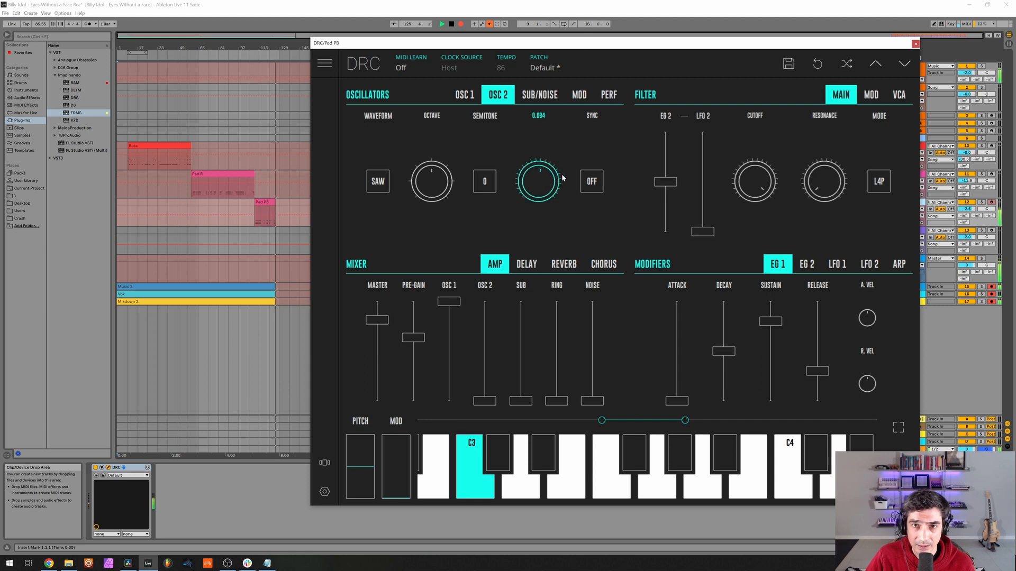
click(486, 306)
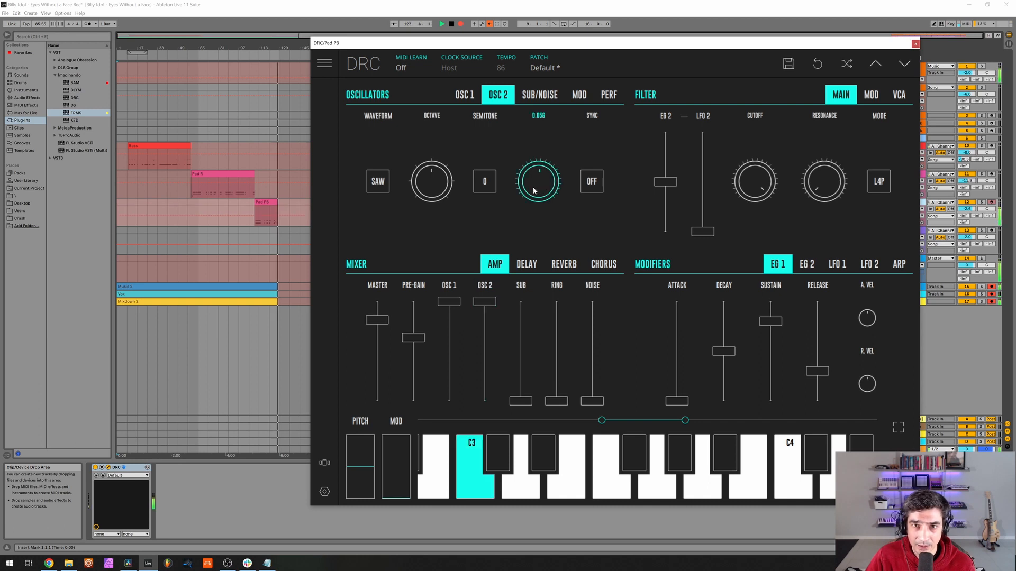
Step: Switch OSC 1 of the Pad PB synth to the SQR waveform and raise its pulse width well above the midpoint
click(464, 95)
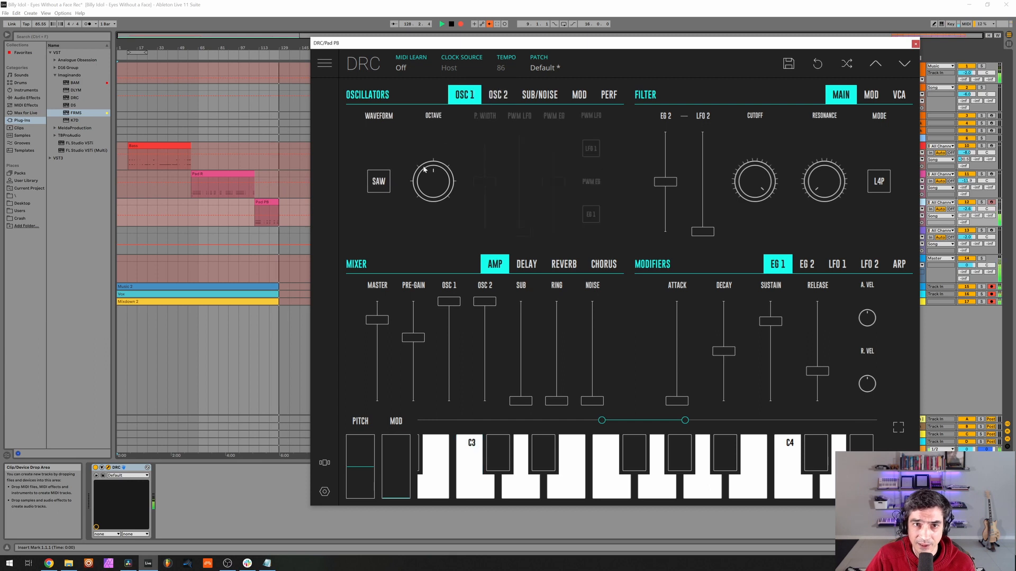
click(376, 182)
click(378, 178)
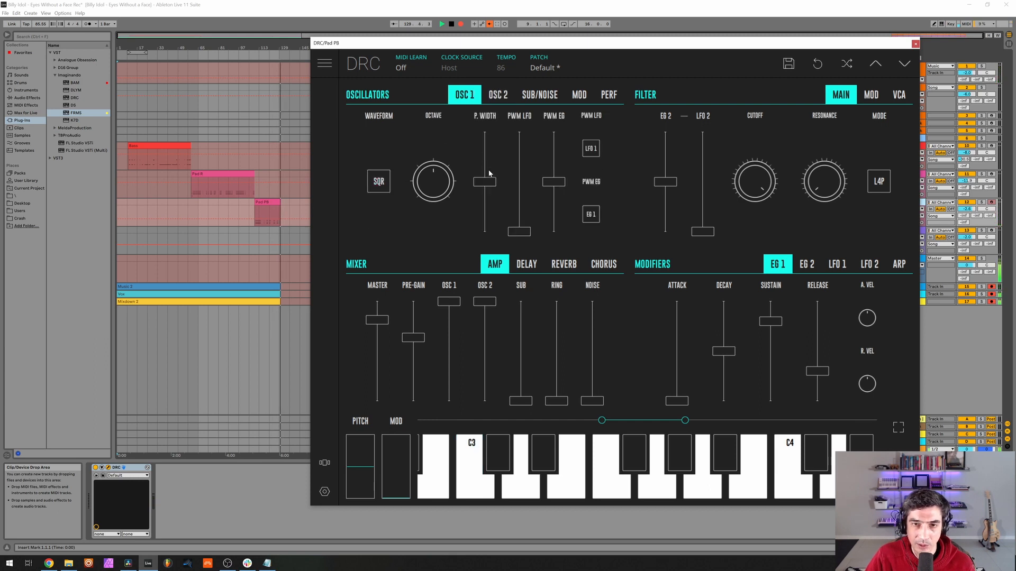
drag(485, 182, 510, 151)
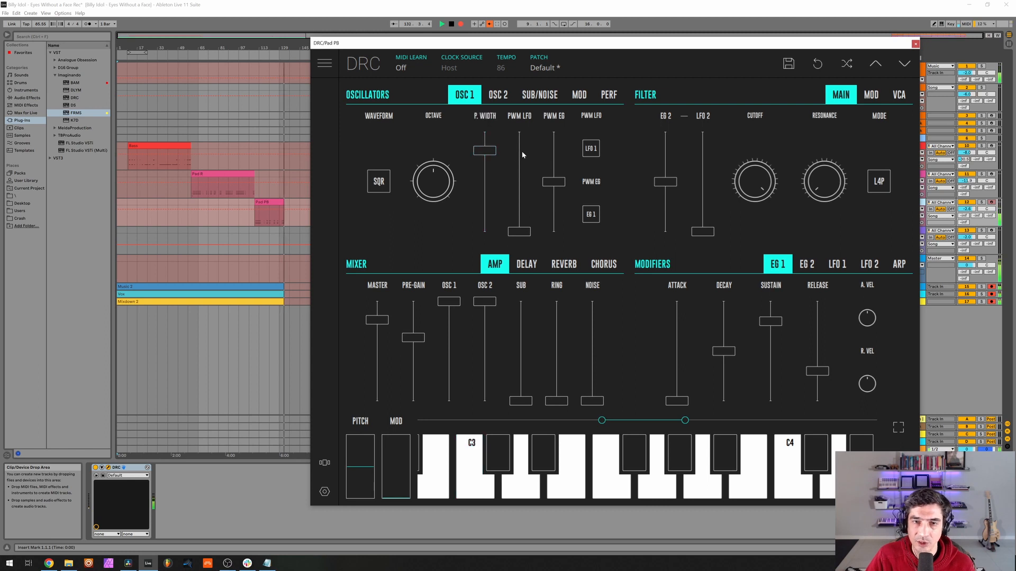
Step: Bring up the Pad PB synth's sub oscillator settings and raise the sub level in the mixer to about 0.75
click(539, 97)
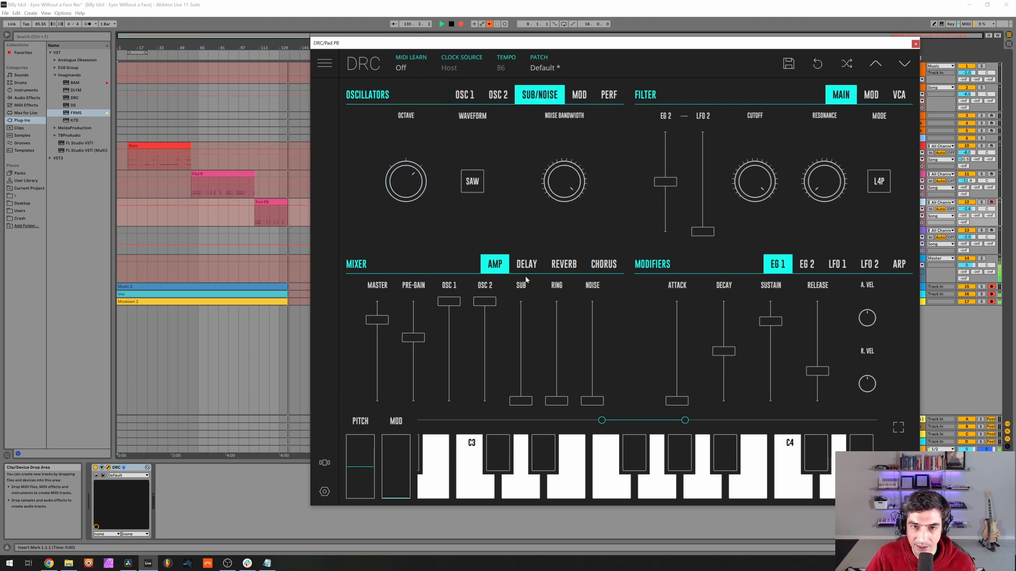
drag(521, 351, 525, 329)
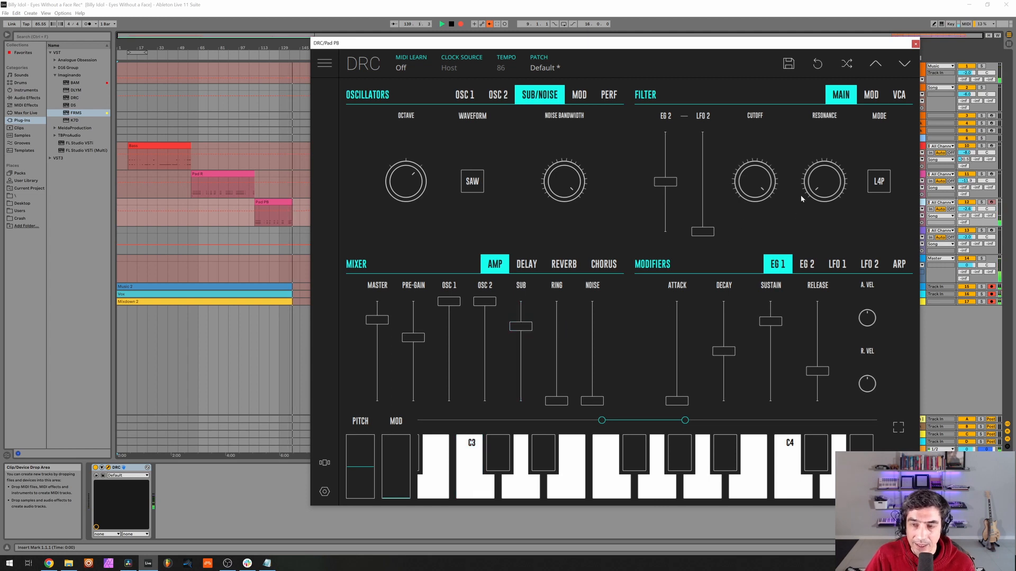
Step: Raise the keyboard amount slightly in the VCA settings of the Pad PB synth and return to the main filter settings
click(901, 91)
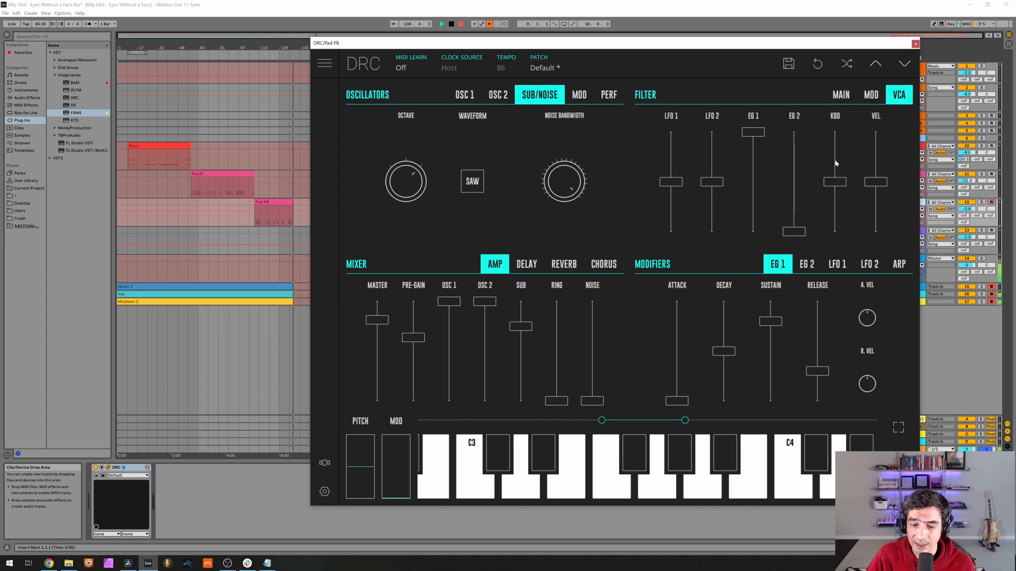
drag(836, 164, 841, 156)
click(839, 95)
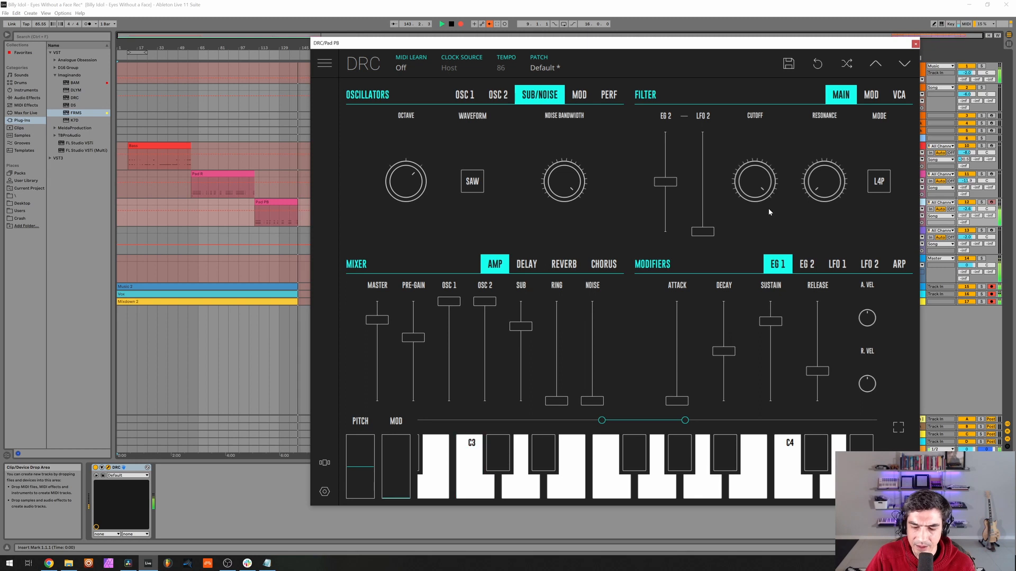
Step: Adjust the EG 2 modulation amount for the Pad PB synth's oscillators to about 0.83
click(583, 100)
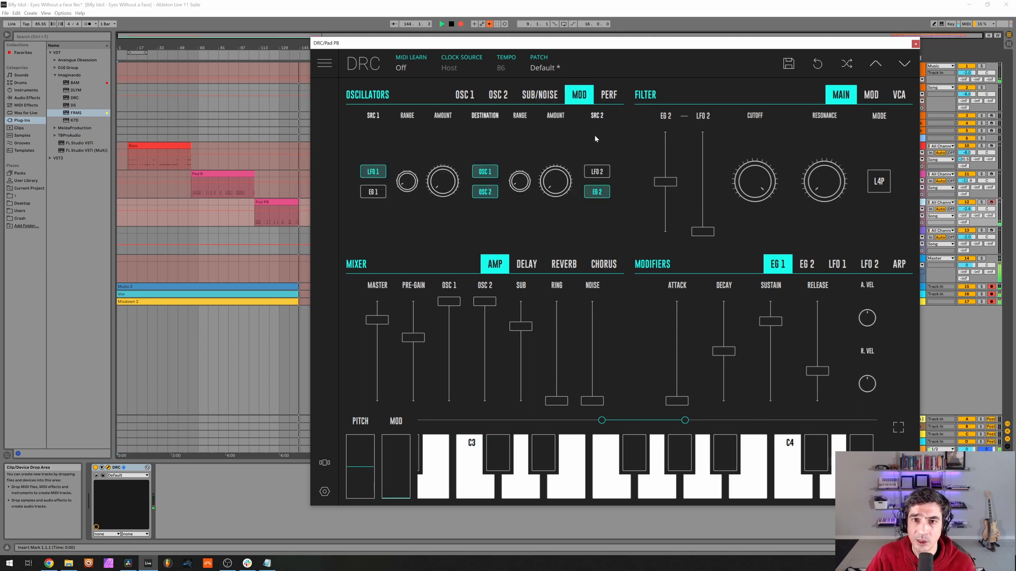
drag(556, 184, 558, 48)
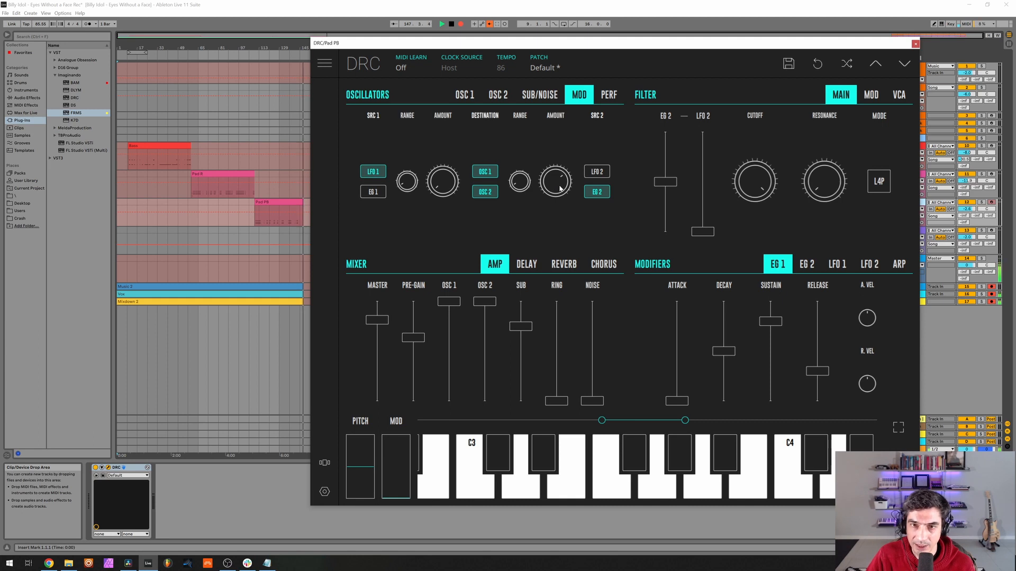
mouse_move(560, 189)
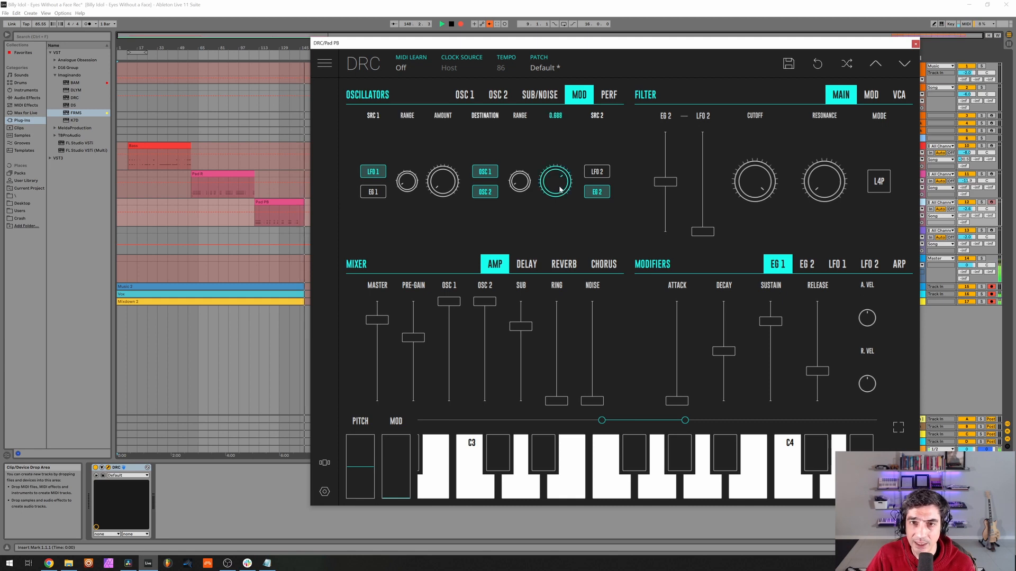
drag(560, 189, 529, 198)
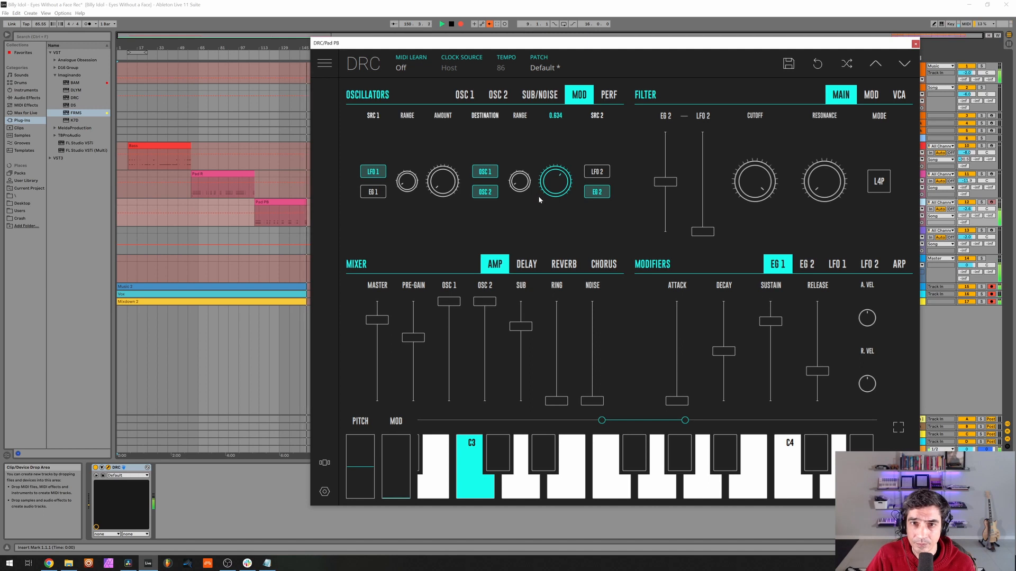
drag(539, 197, 539, 196)
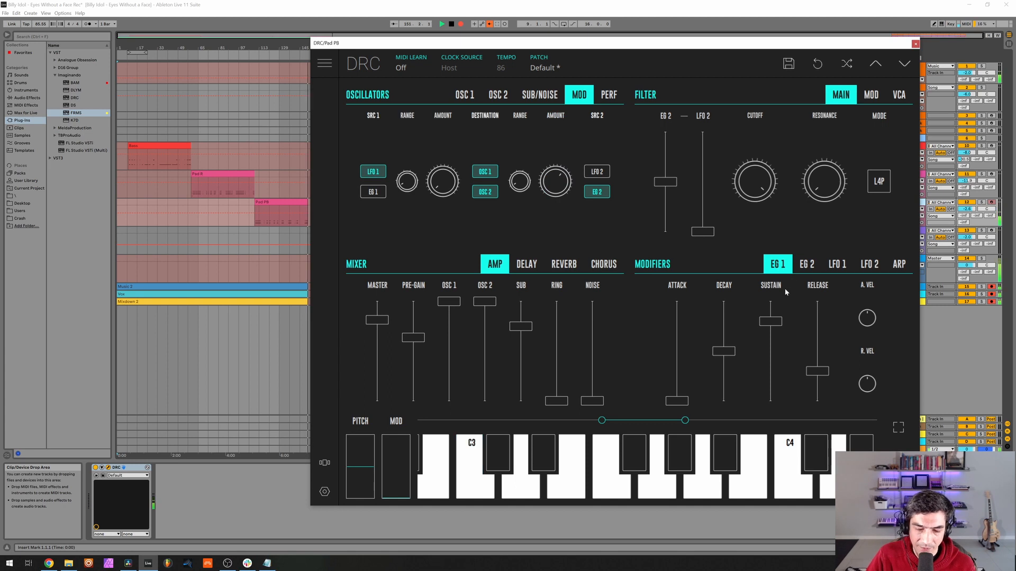
Step: Raise EG 1's attack to about a fifth of its range, raise EG 2's attack near maximum and drop EG 2's decay and sustain to minimum
drag(673, 387, 681, 384)
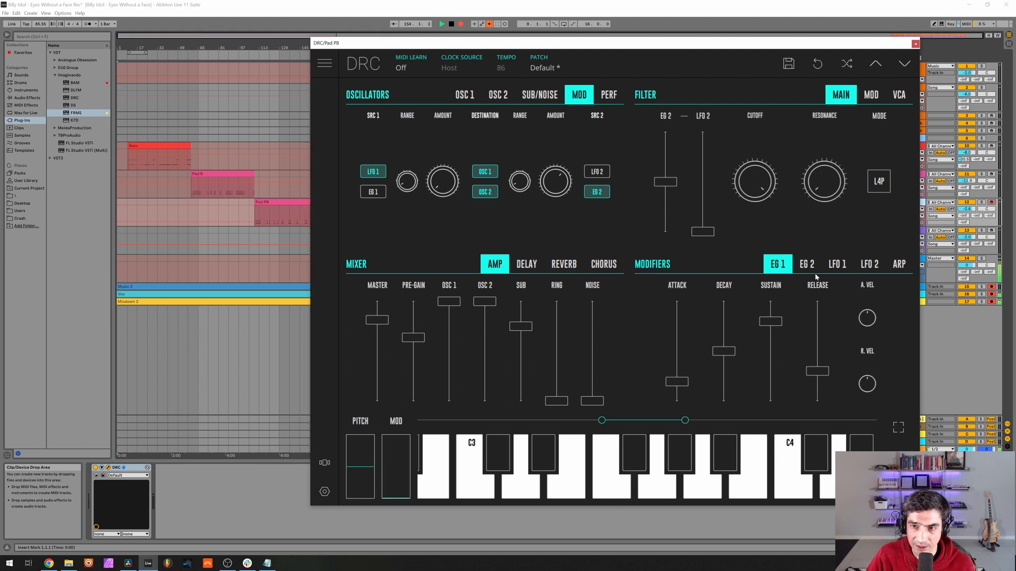
click(812, 266)
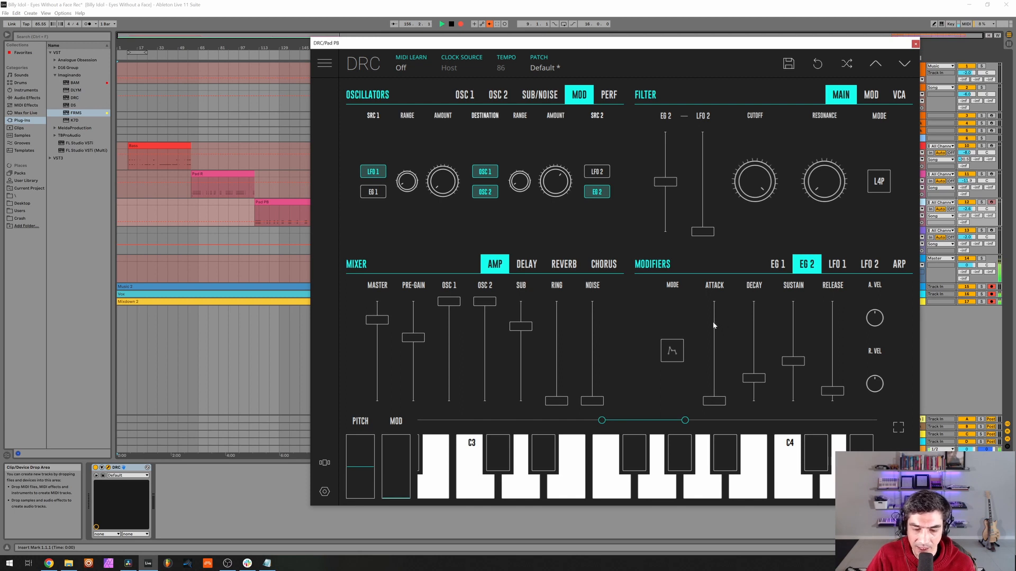
drag(712, 327, 736, 318)
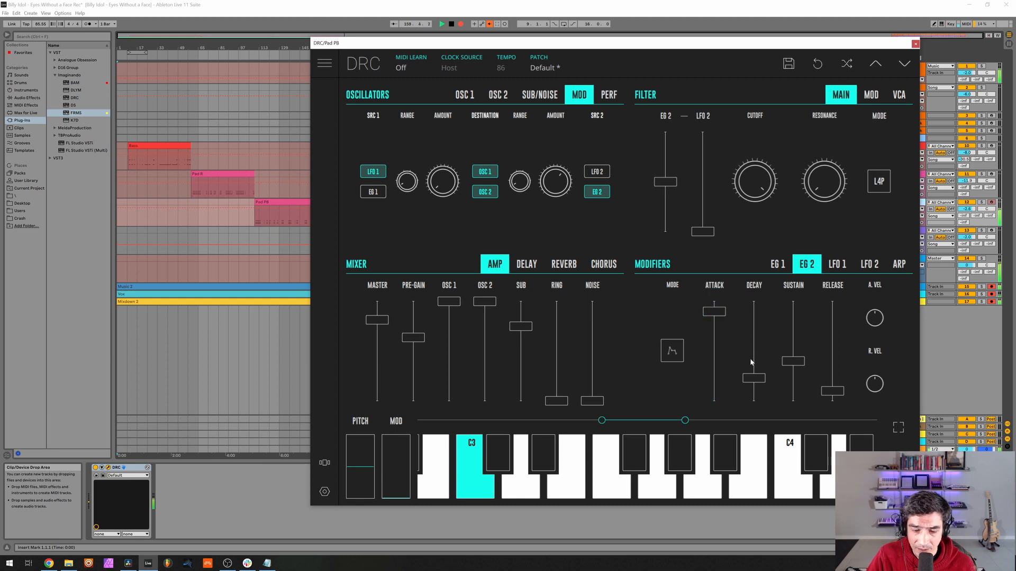
drag(760, 379, 803, 428)
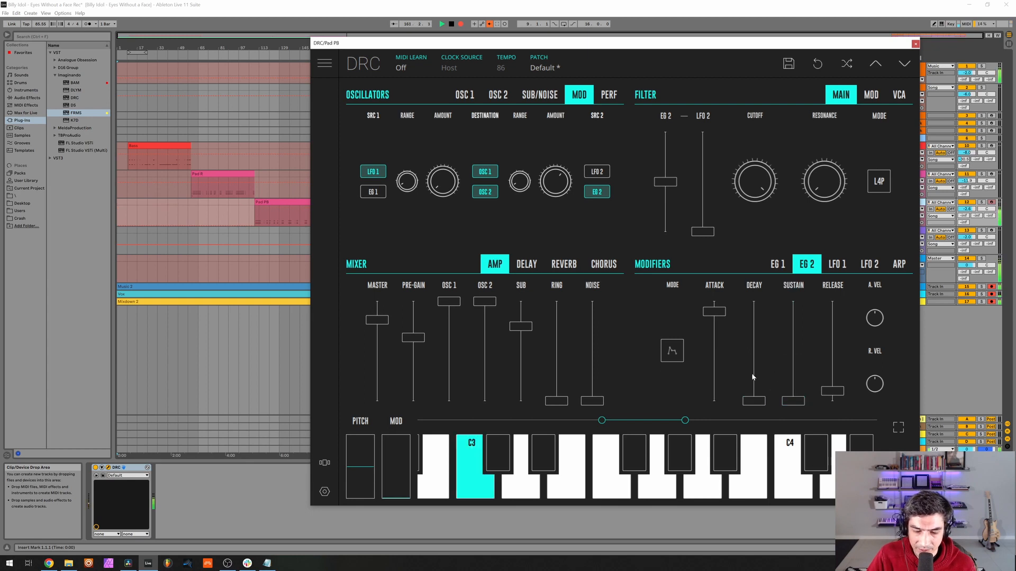
Step: Raise the Pad PB reverb amount to just over a quarter, its decay slightly above the midpoint and its modulation to about 0.48
click(564, 265)
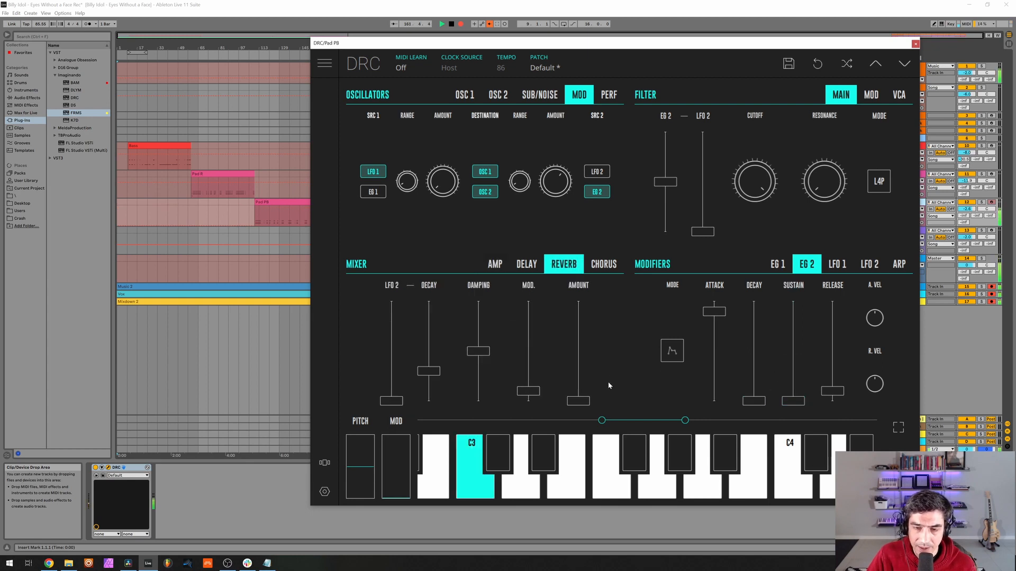
drag(581, 376, 590, 374)
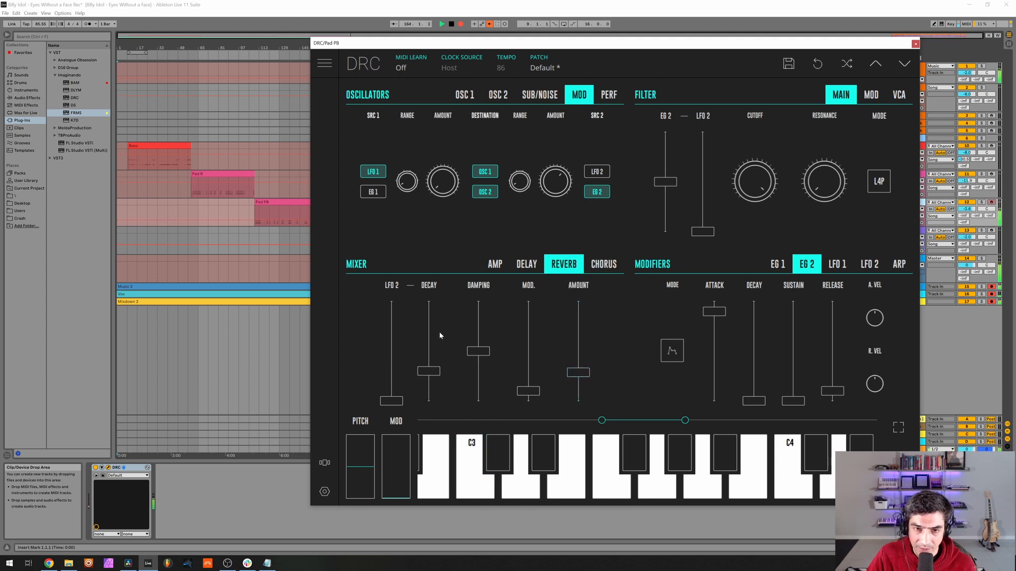
drag(429, 371, 442, 346)
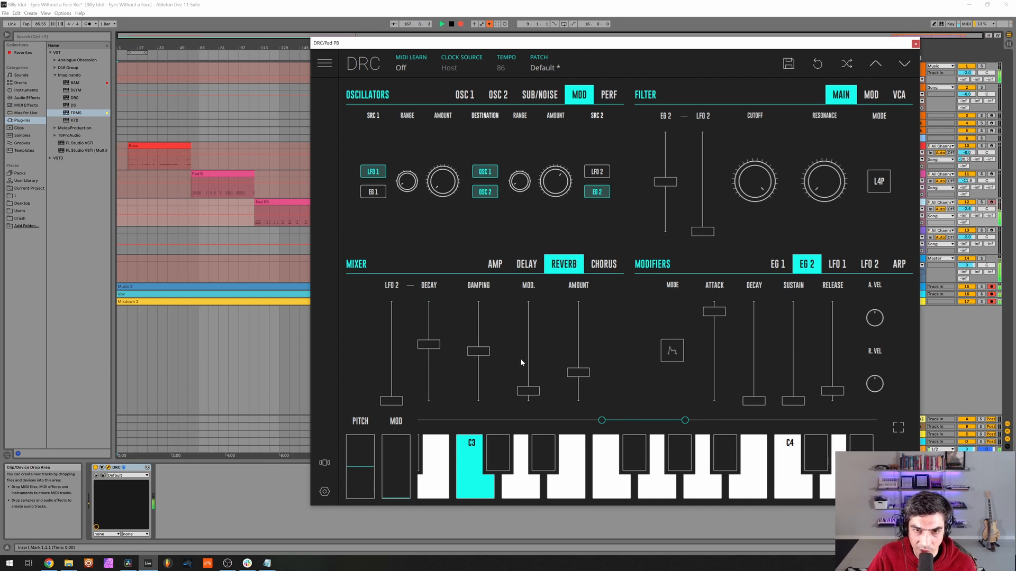
drag(528, 363, 536, 357)
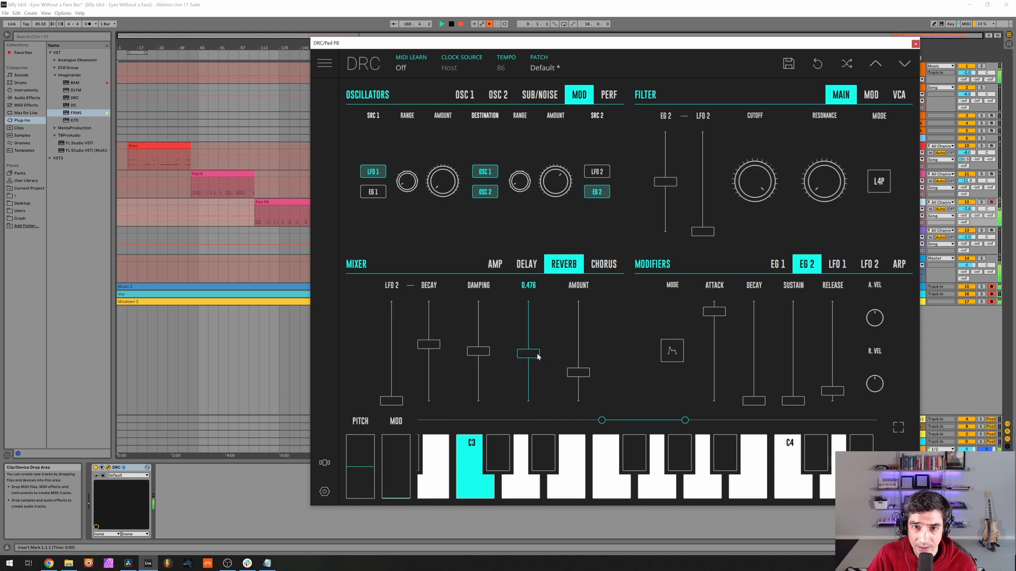
Step: Switch the Pad PB synth's EG 2 to a different envelope mode and close the synth window
click(677, 357)
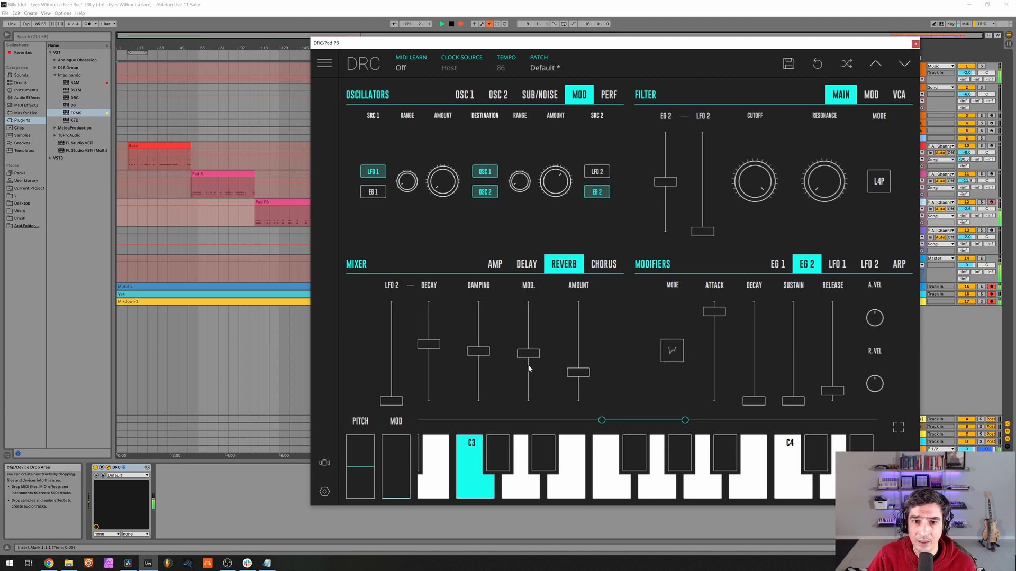
click(784, 265)
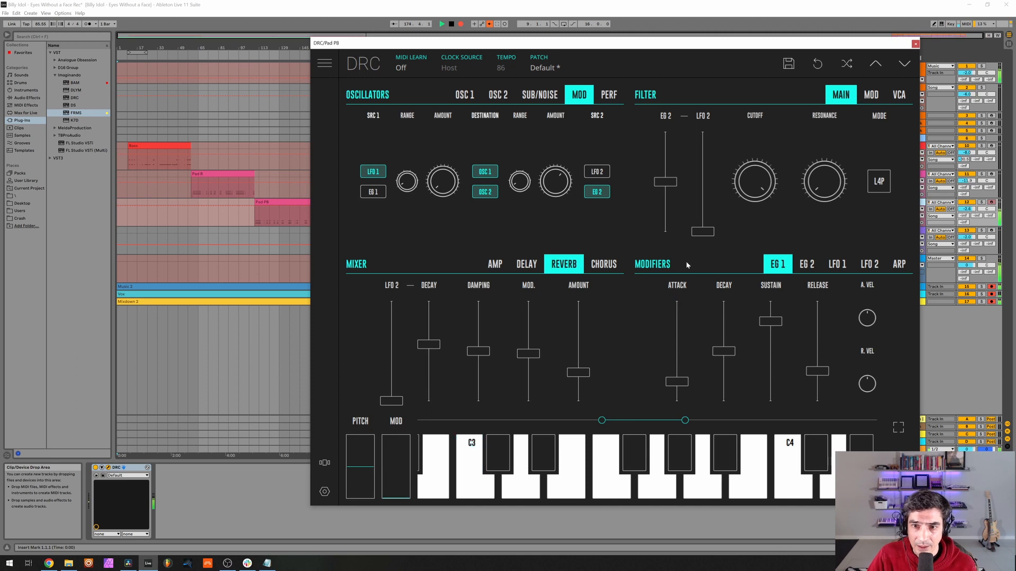
click(803, 266)
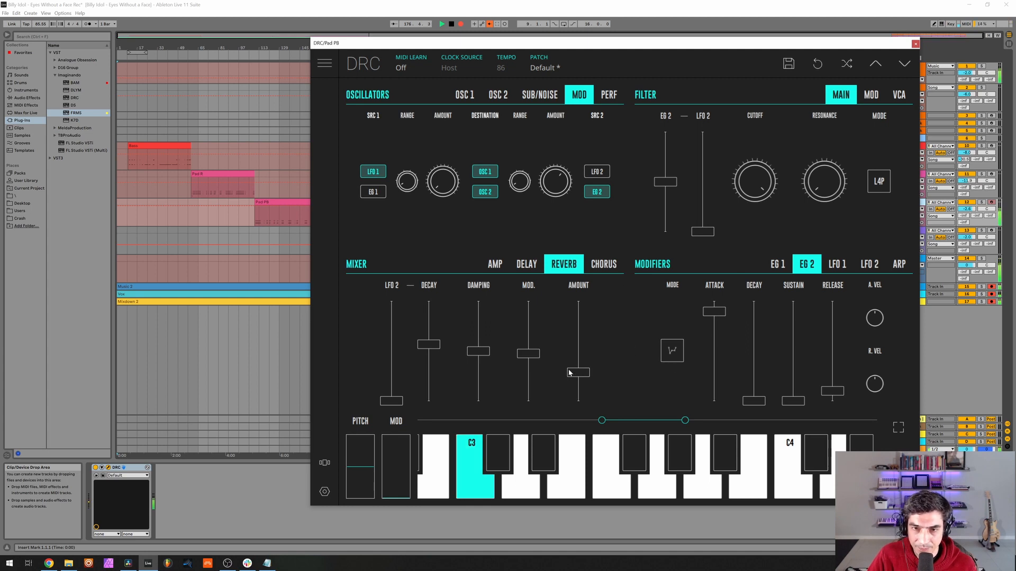
drag(581, 372, 580, 373)
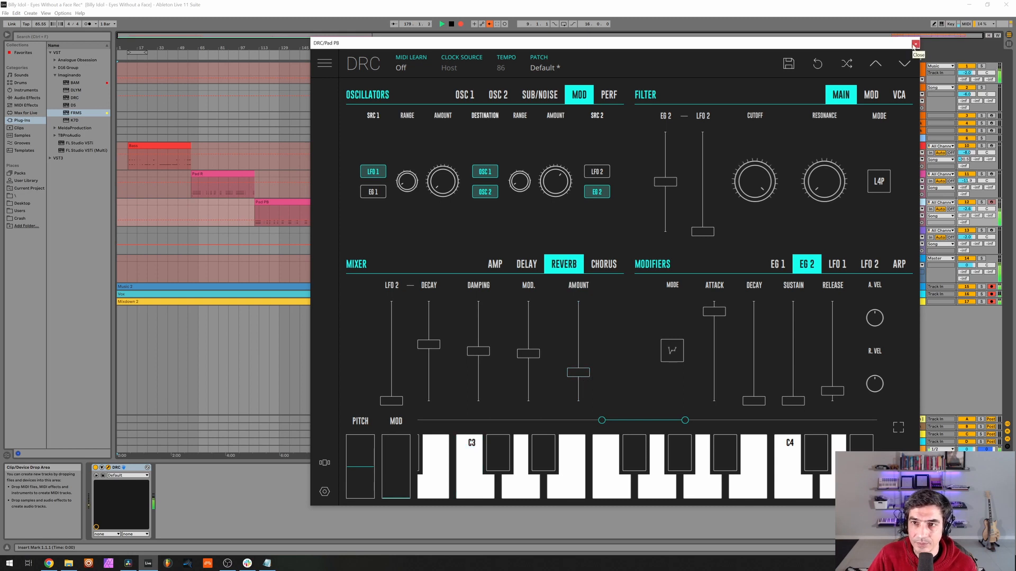
click(914, 44)
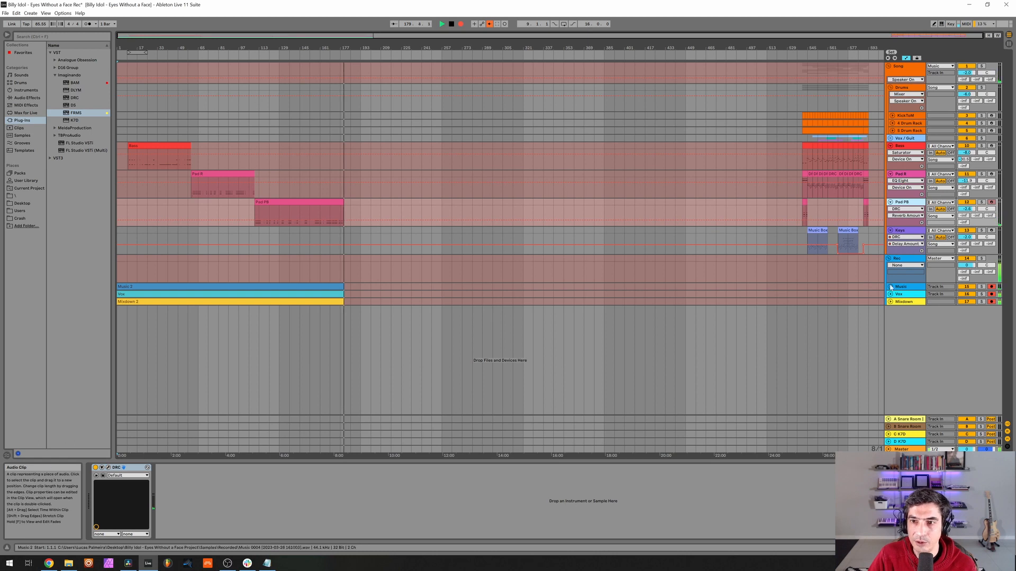
Step: Turn off EQ Eight on the Keys track and open that track's DRC synth window
click(892, 236)
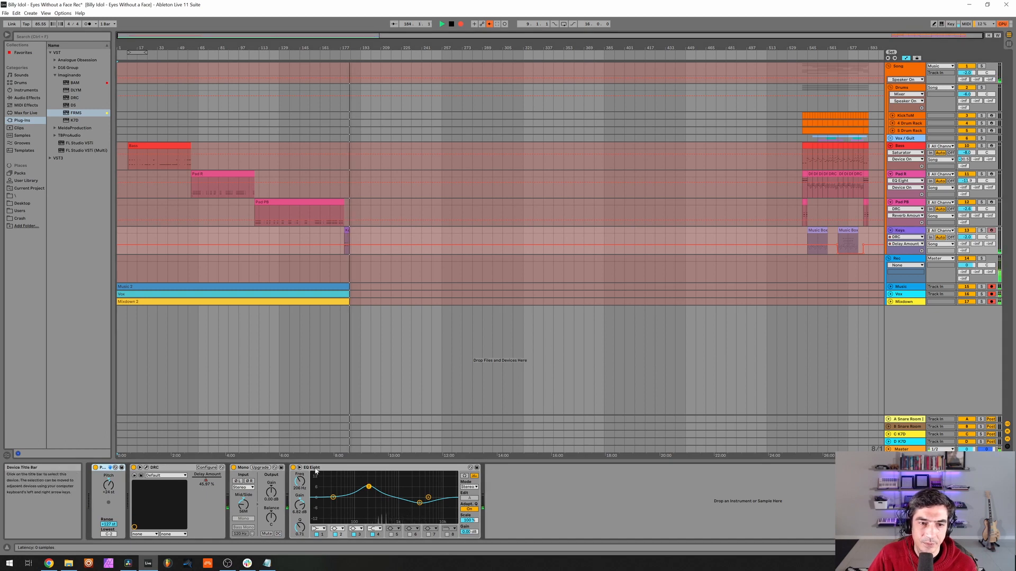
click(293, 468)
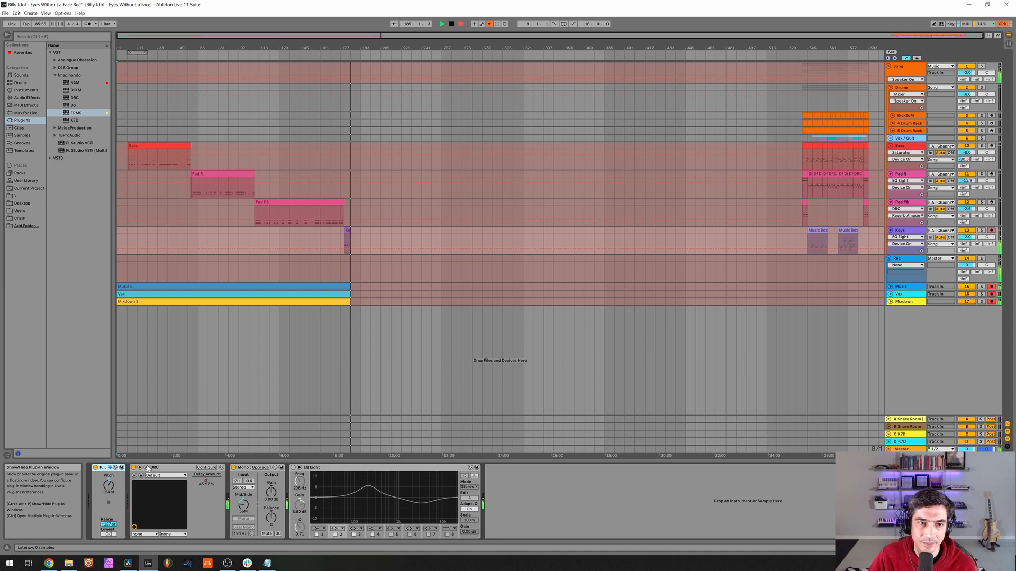
click(148, 468)
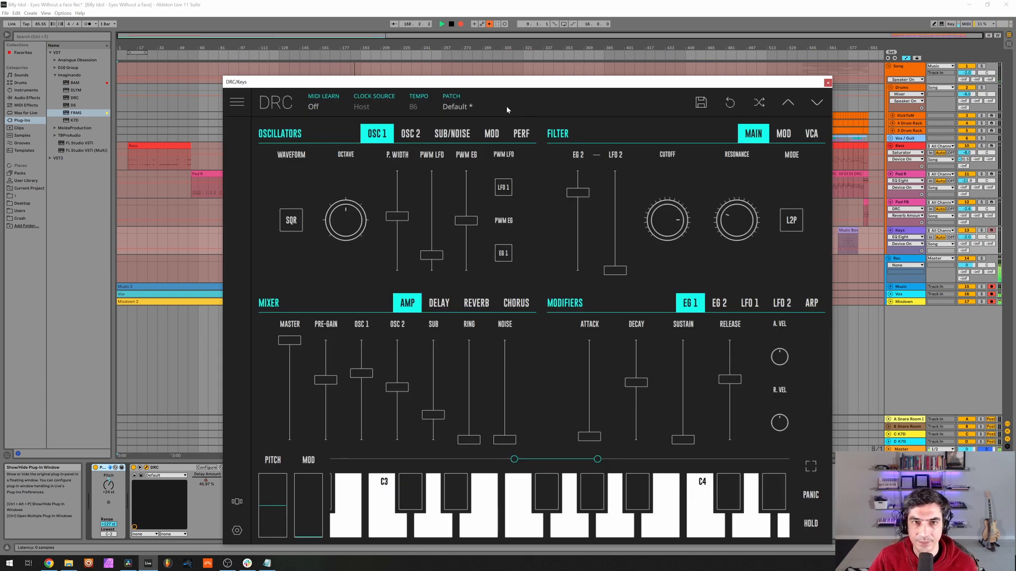
Step: Load the factory Default patch in the Keys synth and move its window slightly higher on the screen
click(456, 103)
click(418, 160)
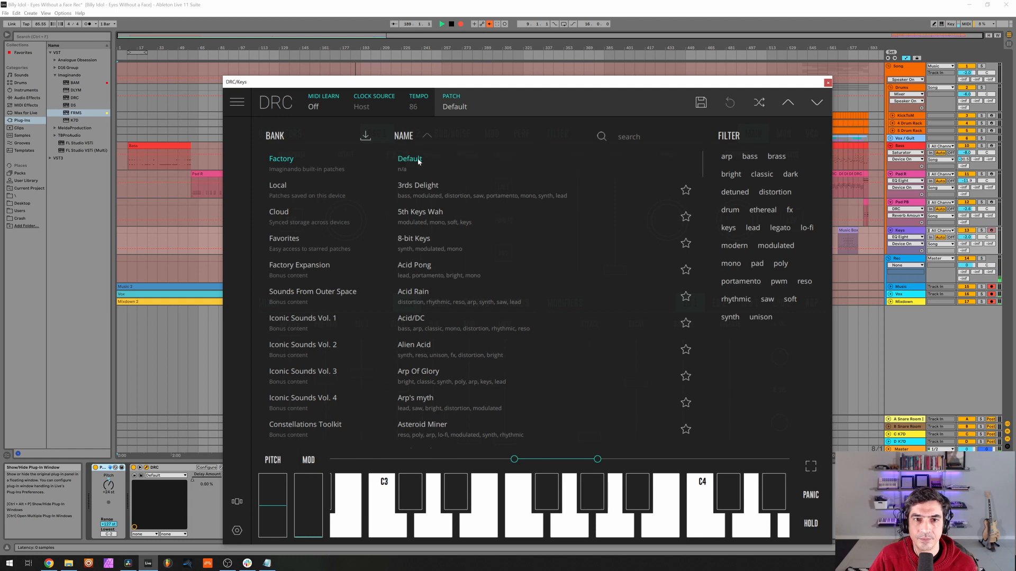
drag(441, 81, 443, 51)
Step: Switch OSC 1 of the Keys synth to the SQR waveform and raise its pulse width slightly above the midpoint
click(288, 187)
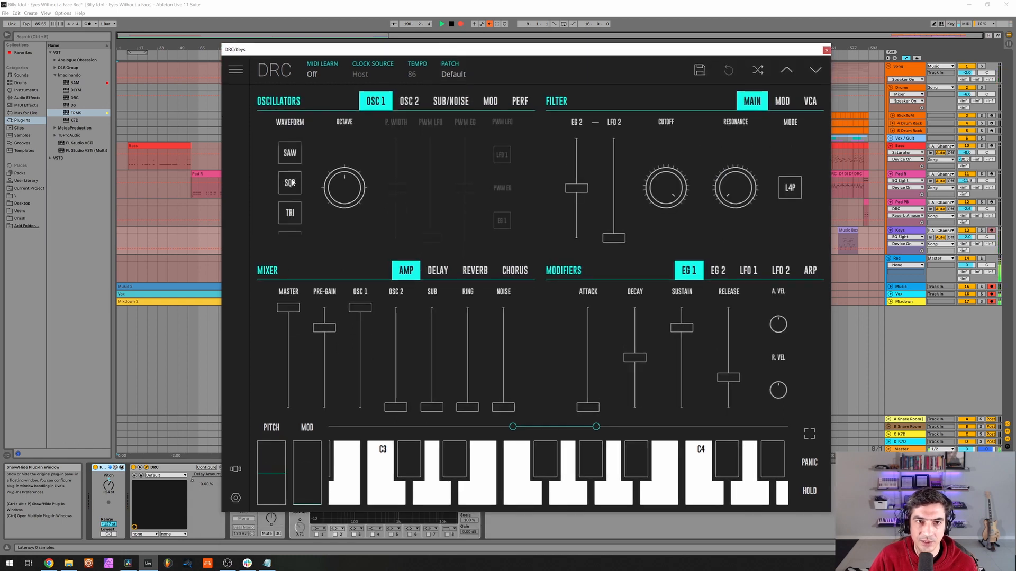
click(288, 182)
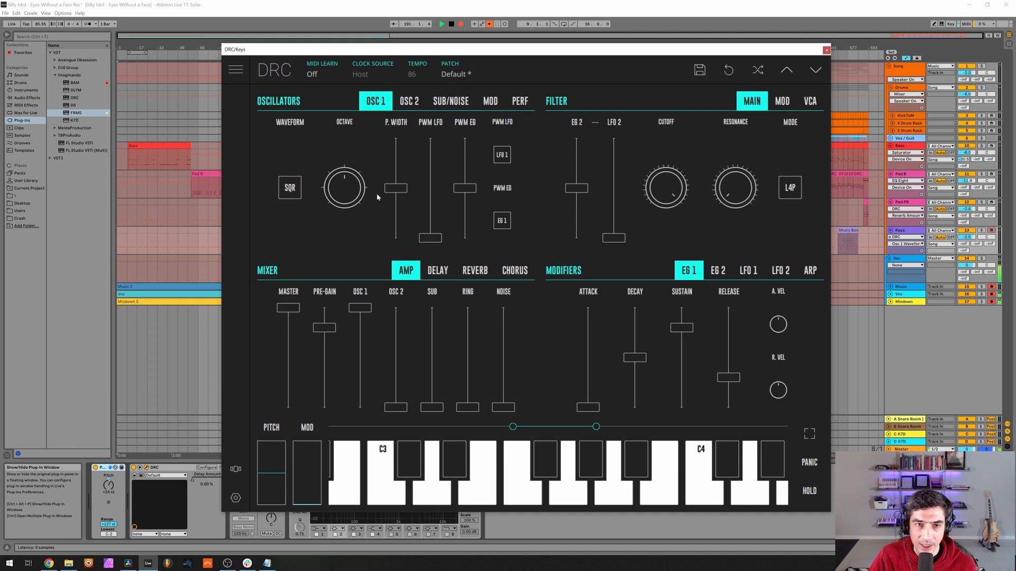
mouse_move(401, 189)
mouse_down()
mouse_move(405, 179)
mouse_move(398, 186)
mouse_up()
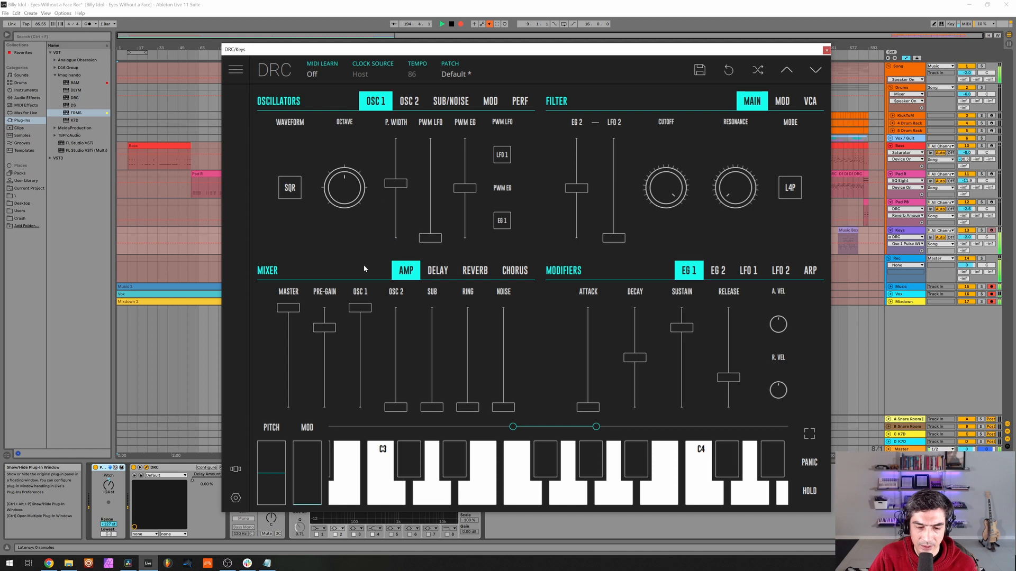
Step: Lower the Keys synth's pre-gain to about 0.6 and set the OSC 1 and OSC 2 mixer levels to roughly two thirds
drag(324, 328, 319, 350)
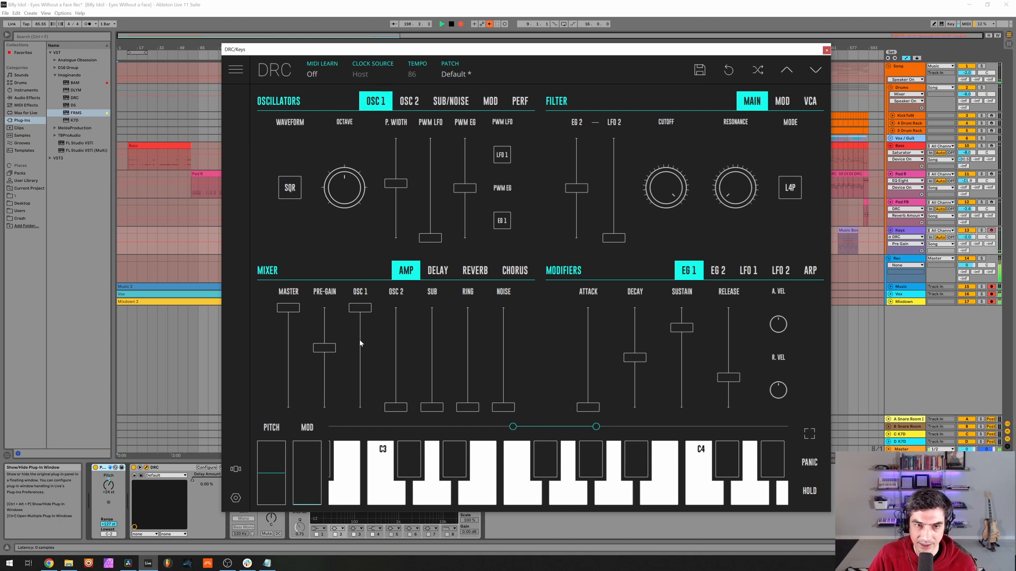
drag(360, 343, 394, 342)
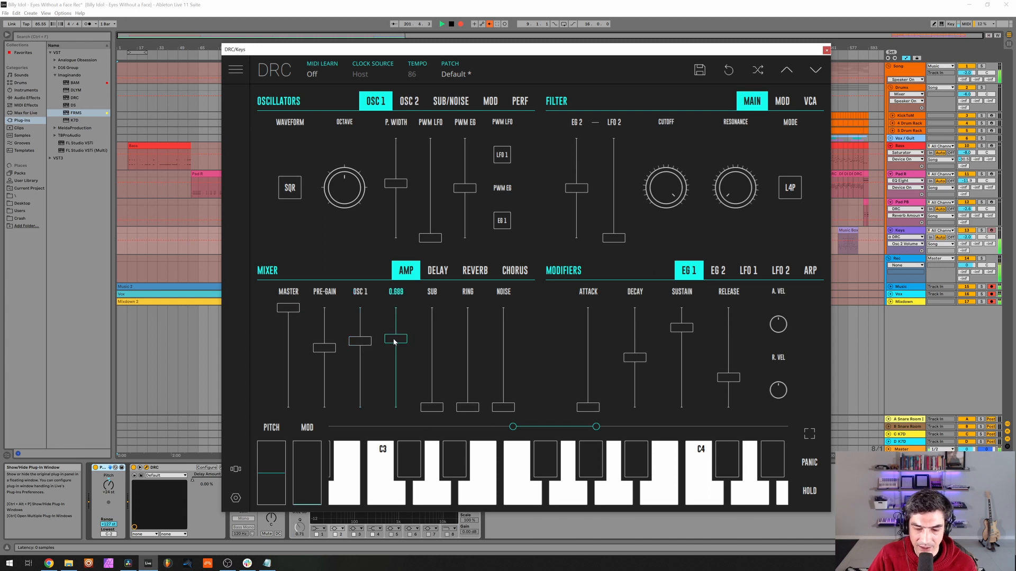
drag(394, 341, 394, 347)
Step: Switch OSC 2 of the Keys synth to the SQR waveform and detune its fine tuning slightly upward
click(409, 101)
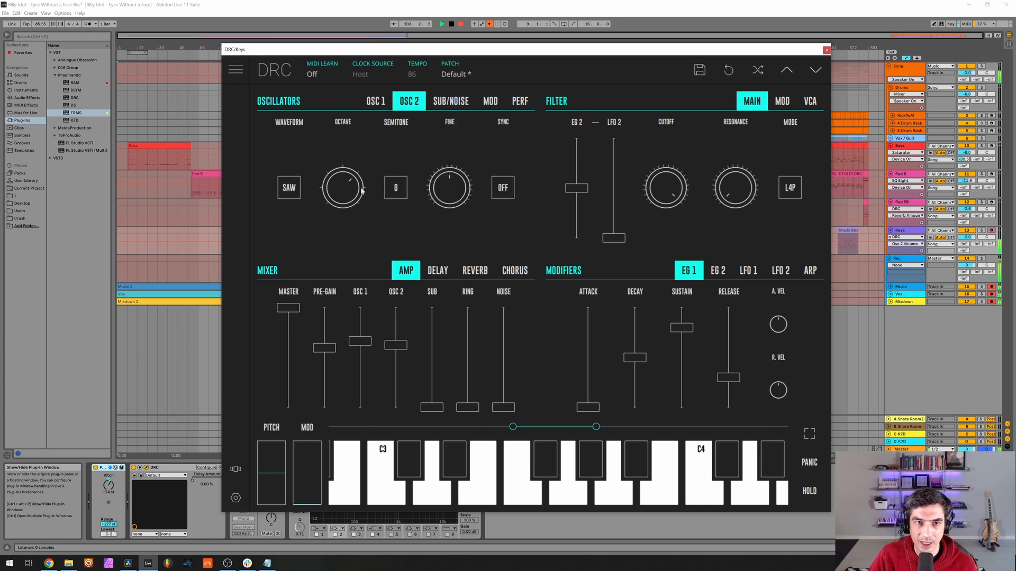
click(288, 188)
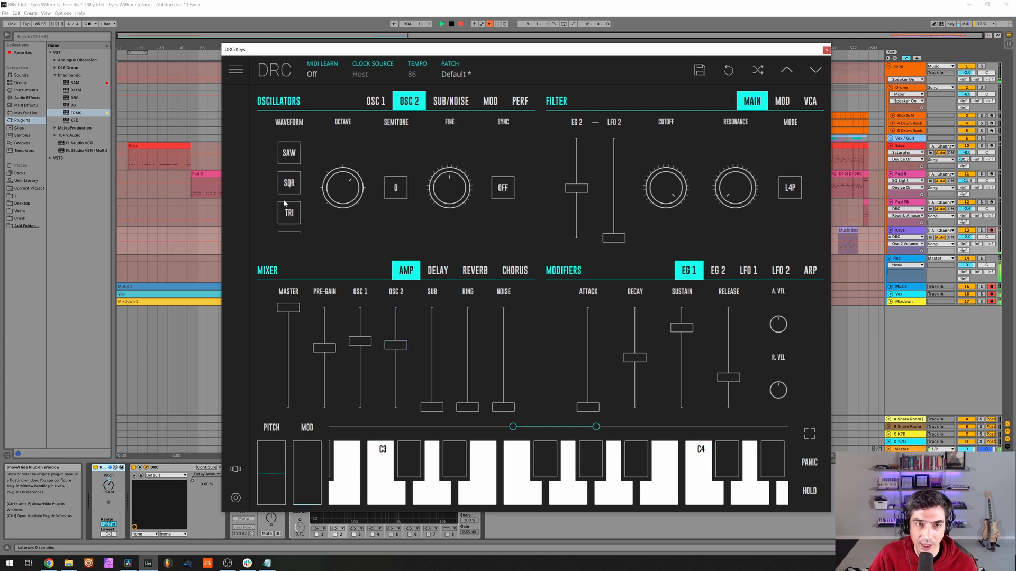
click(290, 183)
drag(456, 186, 504, 178)
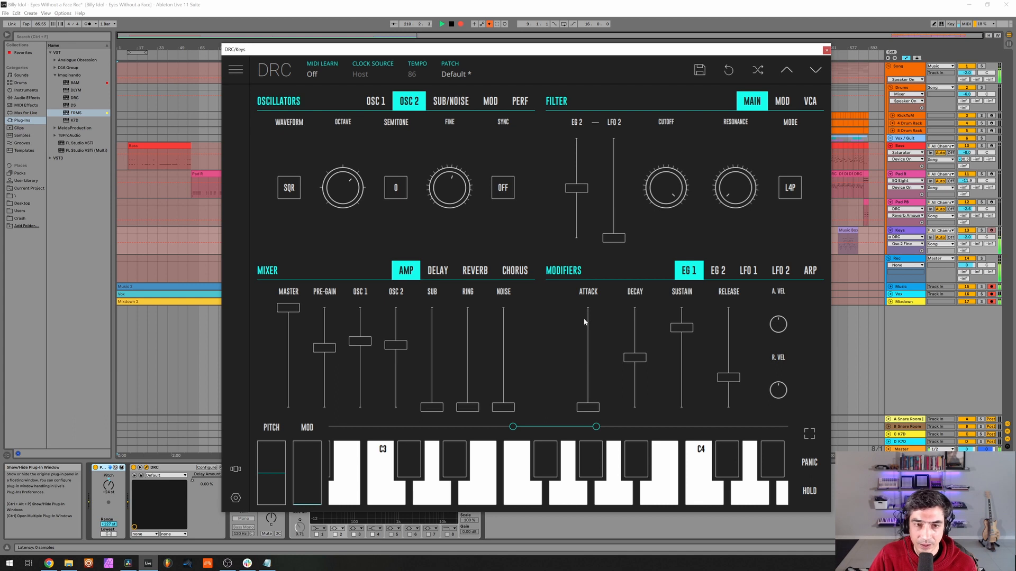
Step: Raise the PWM LFO amount of OSC 1 in the Keys synth to about 0.15
click(369, 99)
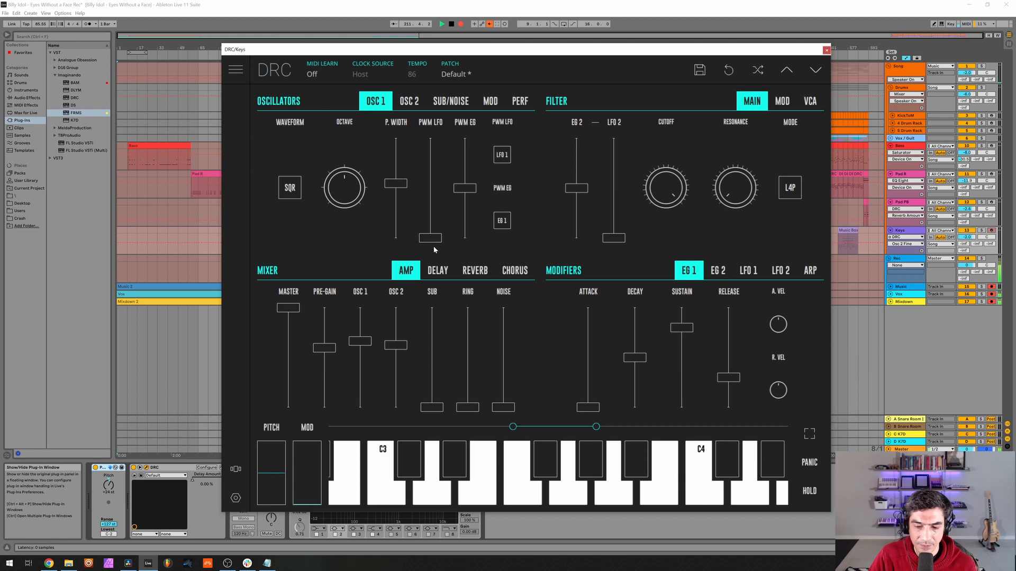
drag(437, 239, 446, 222)
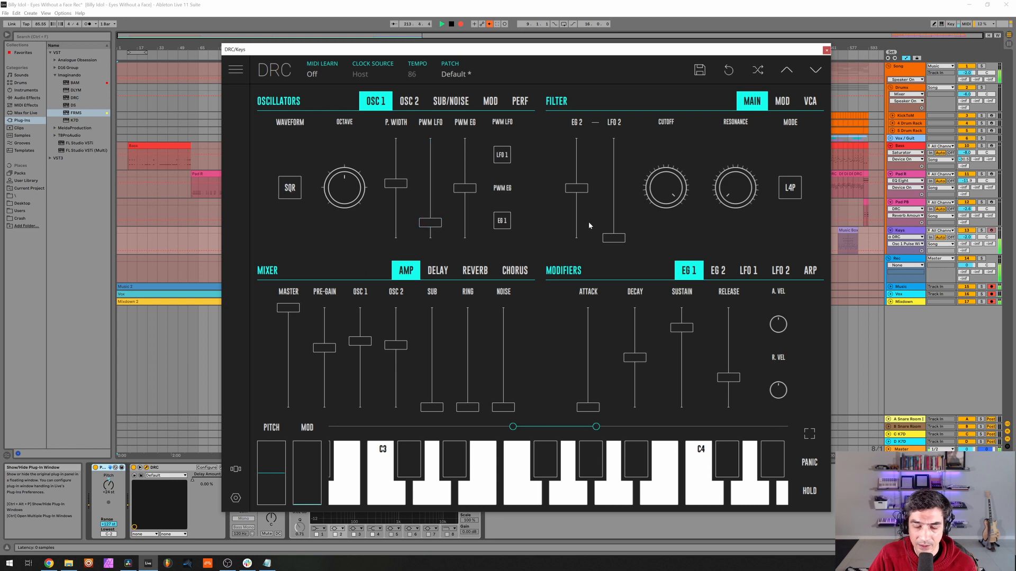
Step: Raise the Keys filter's keyboard tracking to roughly three quarters of its range and lower the cutoff to about the three-o'clock position
click(782, 101)
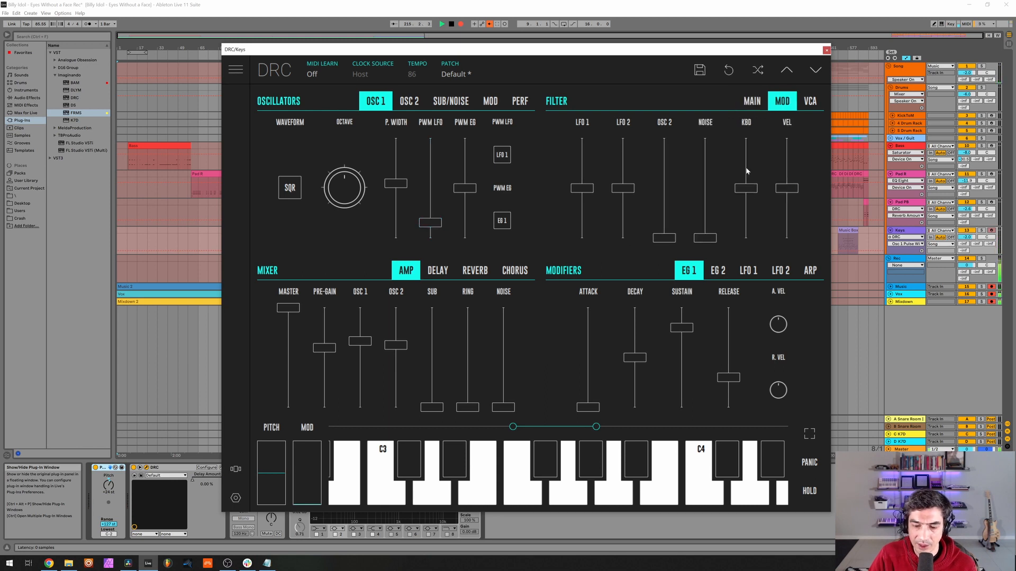
drag(746, 169, 751, 163)
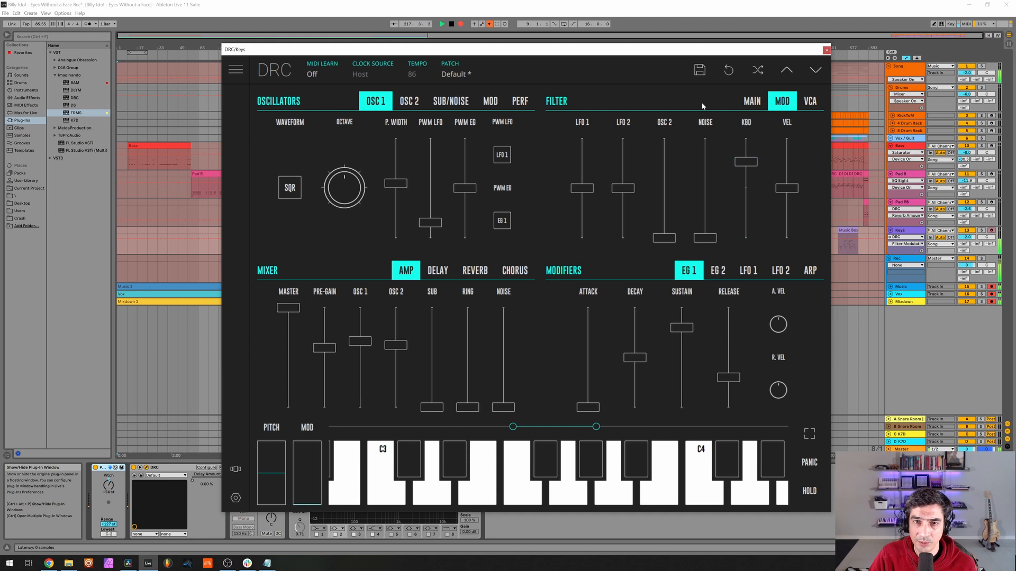
click(751, 102)
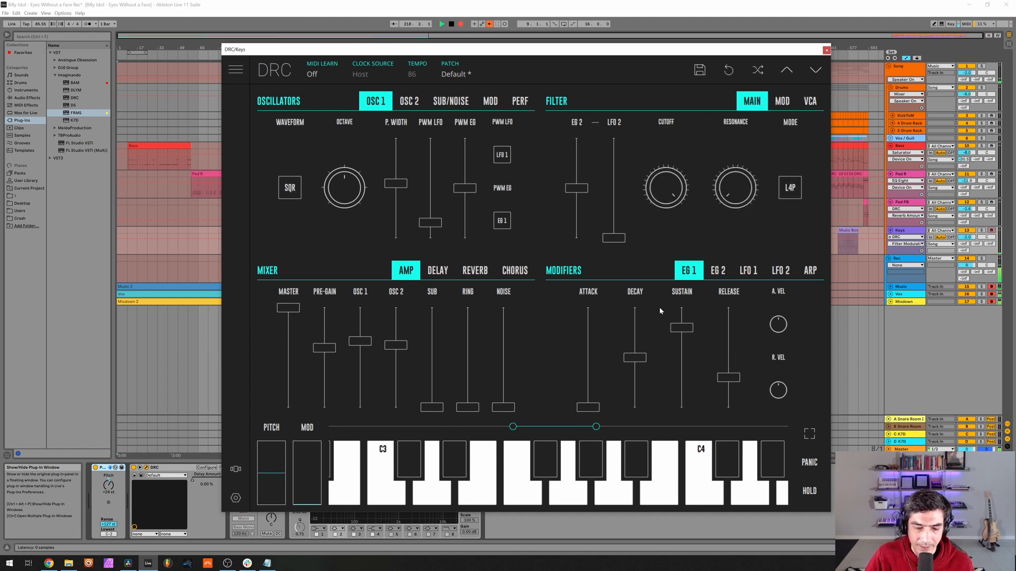
mouse_move(671, 211)
mouse_down()
mouse_move(665, 217)
mouse_move(677, 214)
mouse_up()
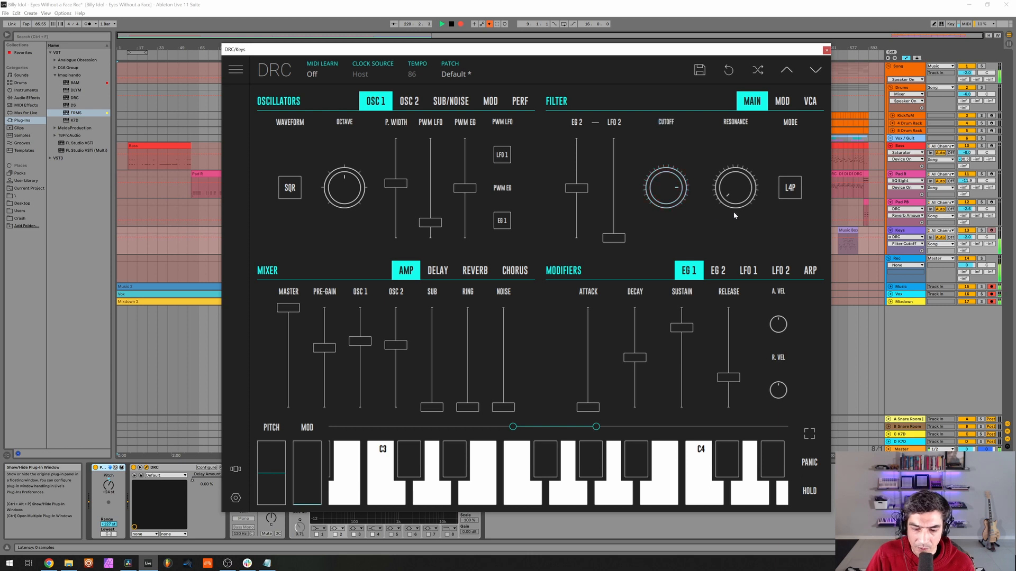
Step: Raise the Keys filter's resonance to roughly a quarter and switch the filter mode to L2P
drag(741, 195, 734, 163)
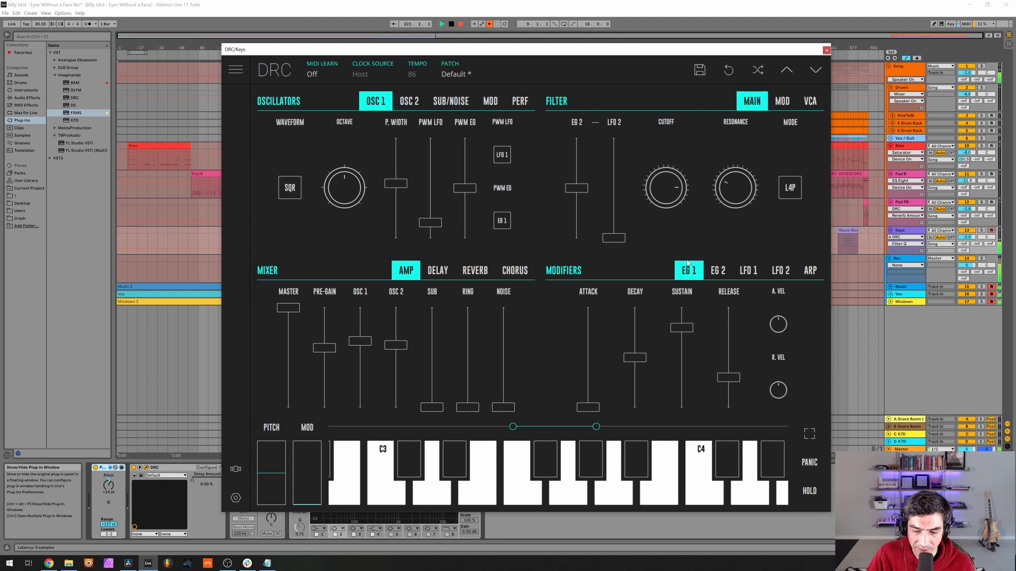
click(789, 189)
click(789, 187)
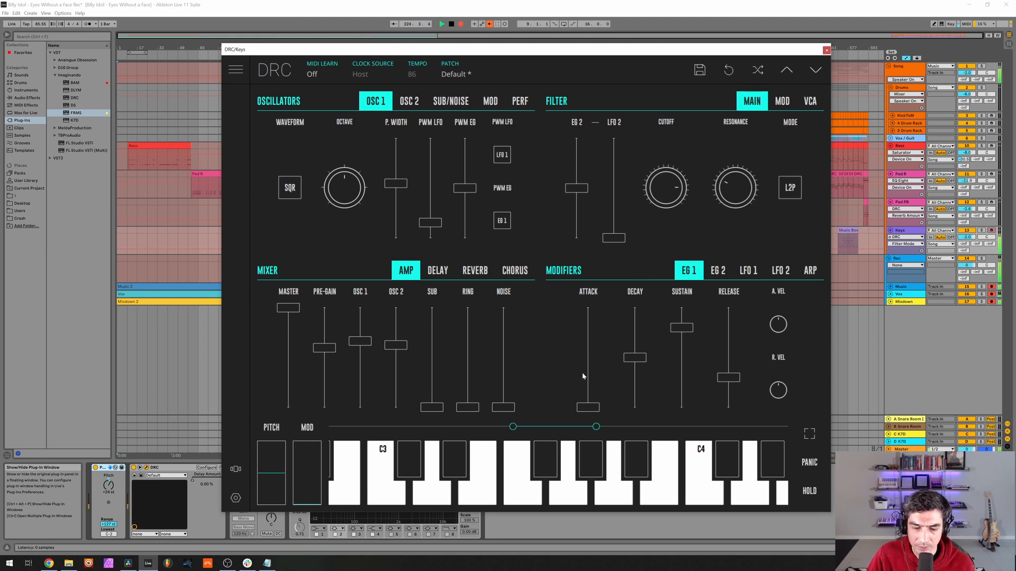
Step: Shape EG 1 with a very short attack, decay and release just above the midpoint and zero sustain, and drop EG 2's sustain to zero
drag(585, 407, 594, 406)
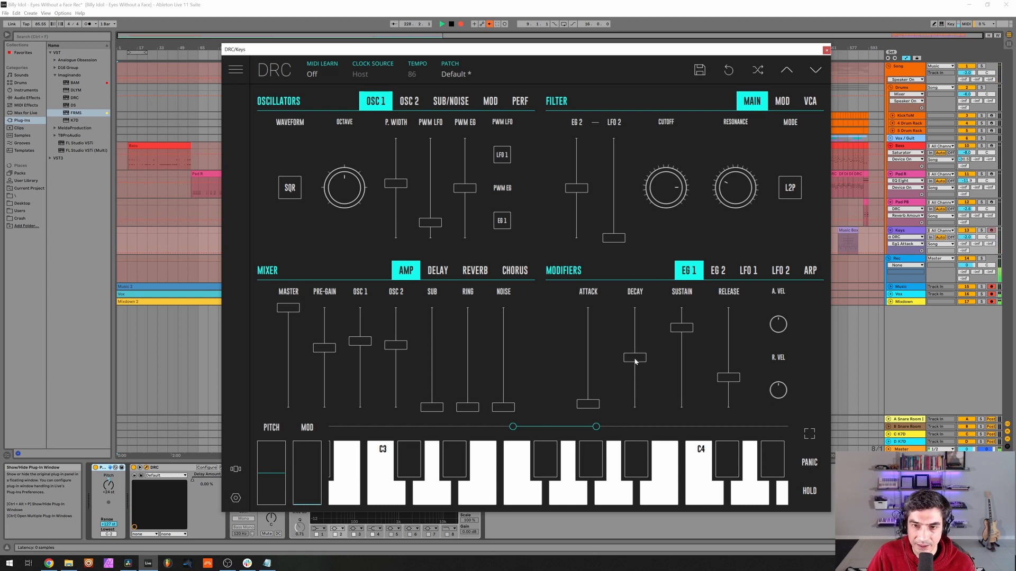
drag(635, 356, 644, 353)
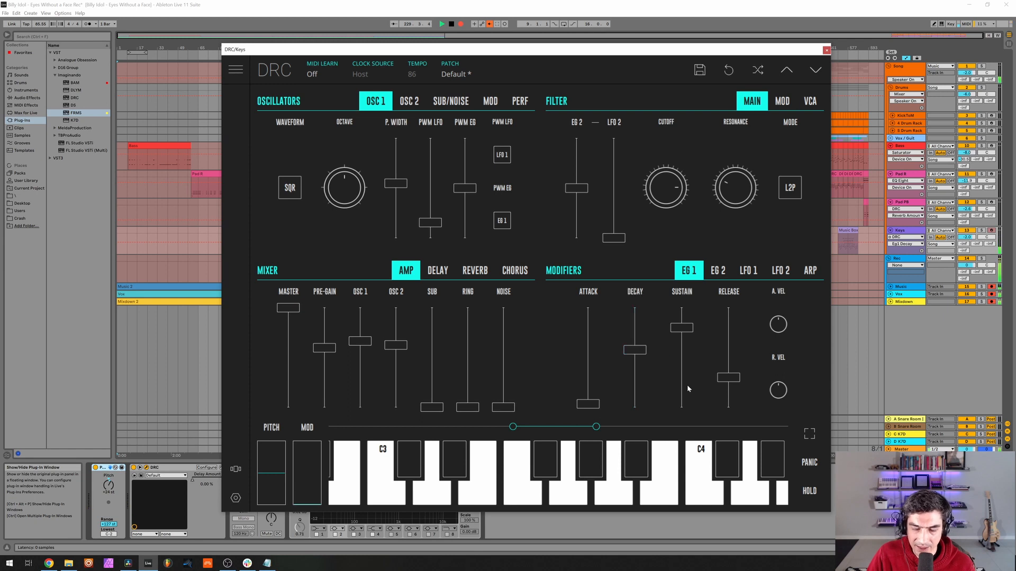
drag(688, 388, 693, 430)
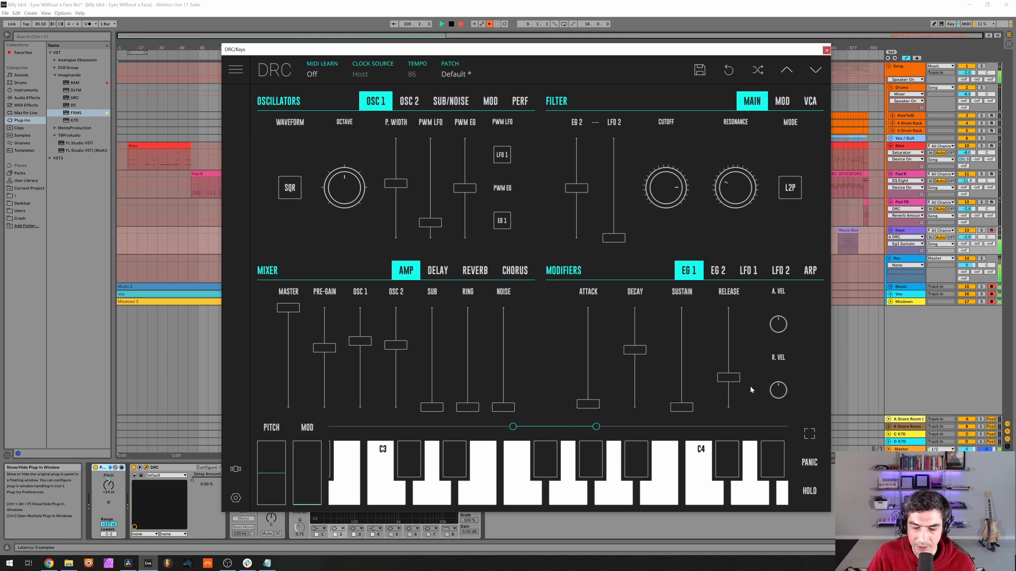
drag(728, 377, 747, 352)
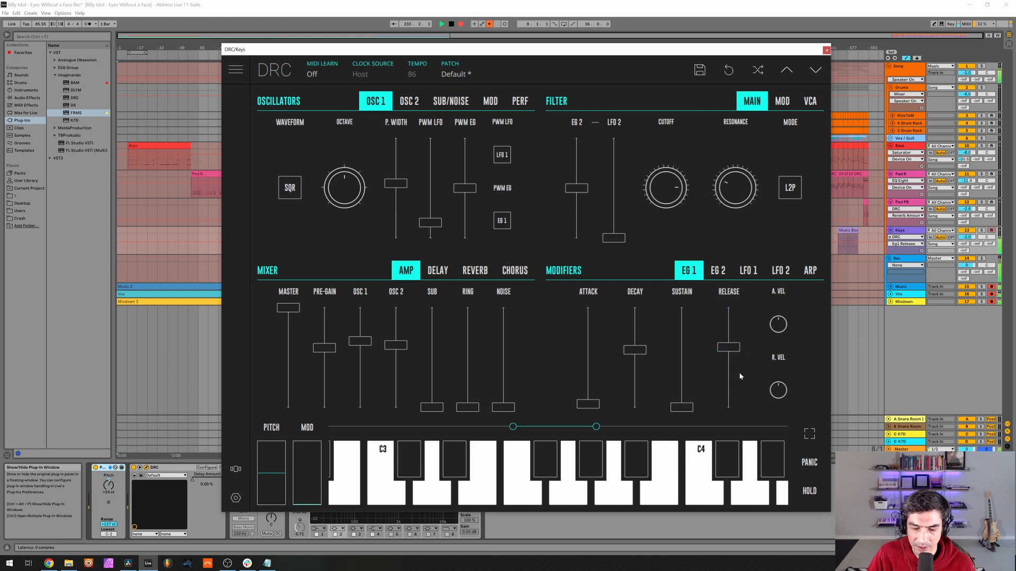
click(718, 270)
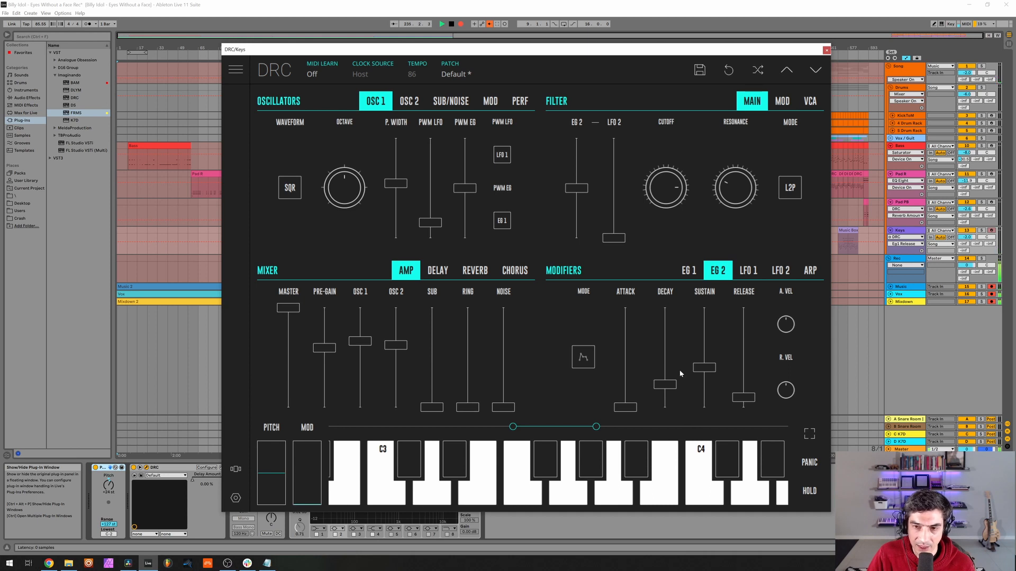
drag(702, 380, 703, 418)
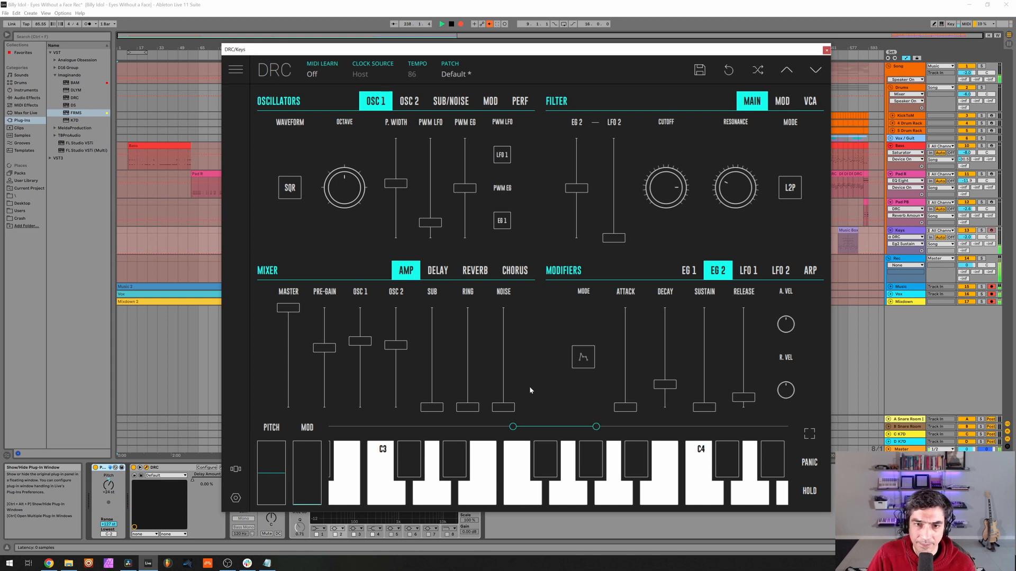
Step: Bring in the Keys synth's delay at an amount of about 46% and turn on its tempo sync
click(437, 271)
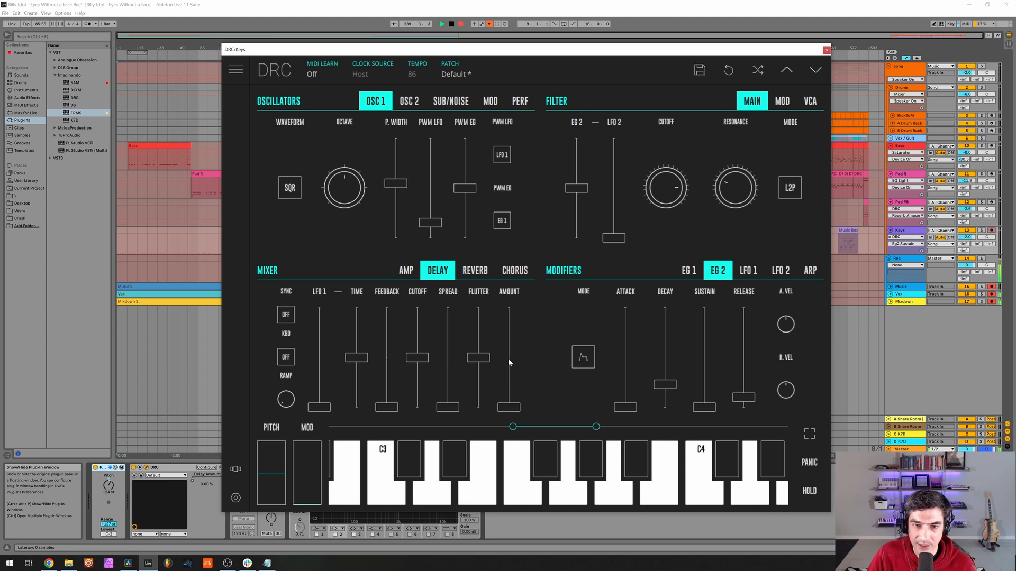
click(509, 363)
drag(509, 363, 509, 364)
click(283, 313)
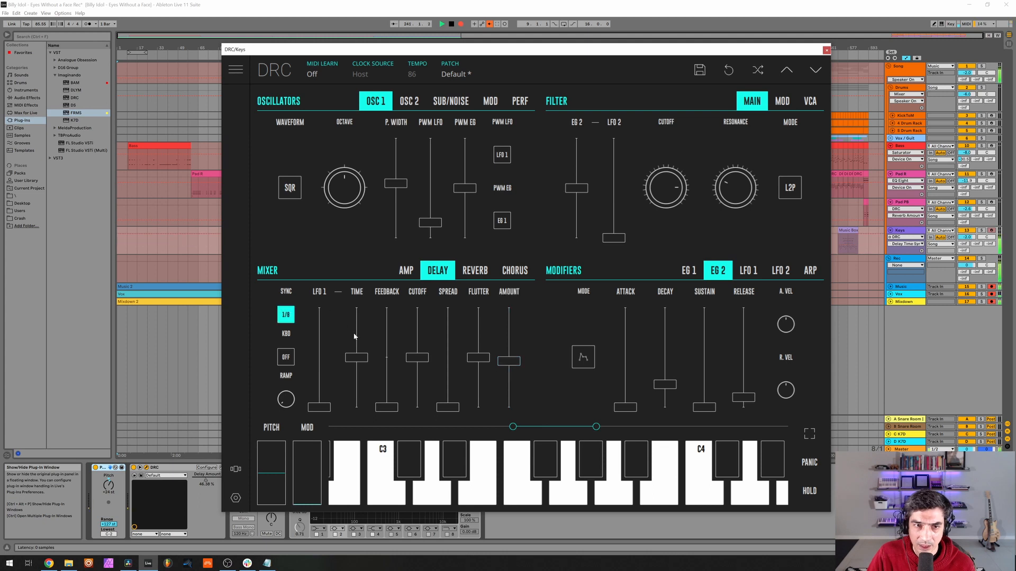
Step: Set the synced delay time to 1/4 and feedback to about 0.2, with spread at maximum and flutter at zero
drag(359, 366, 362, 343)
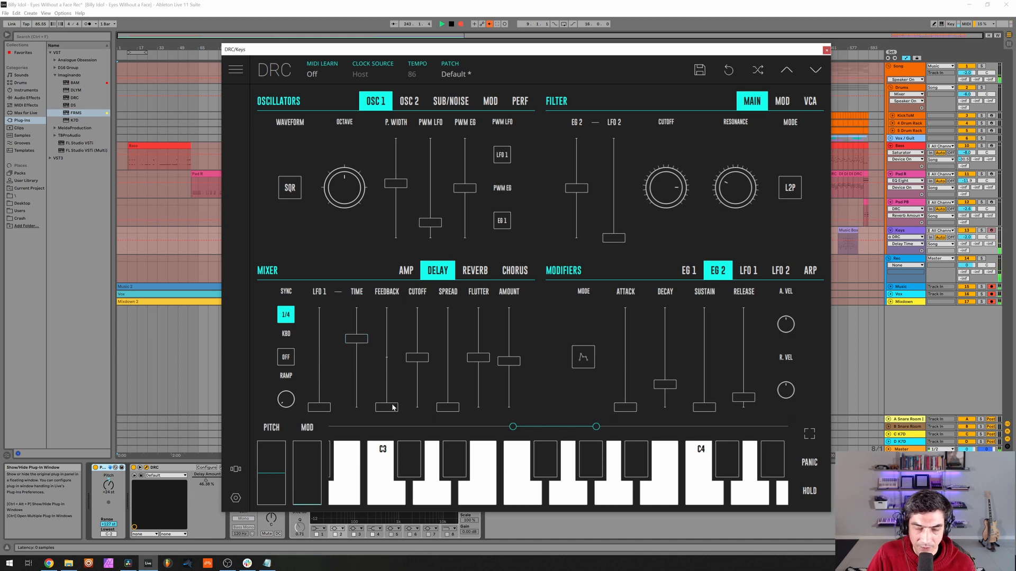
drag(392, 406, 404, 388)
drag(478, 358, 450, 264)
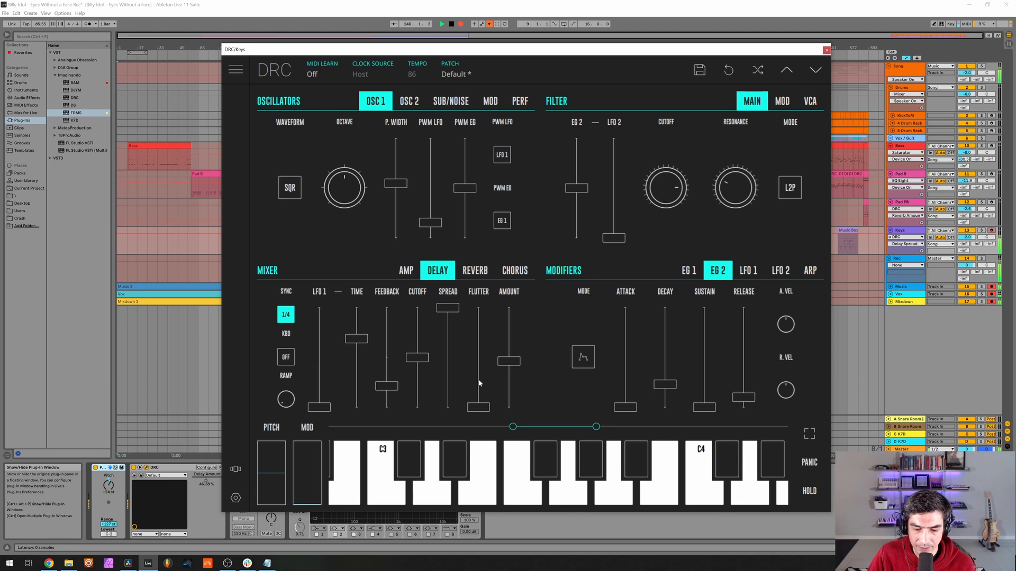
Step: Set the Keys reverb amount to just over half, decay and damping to nearly three quarters, and modulation to about a third
click(477, 271)
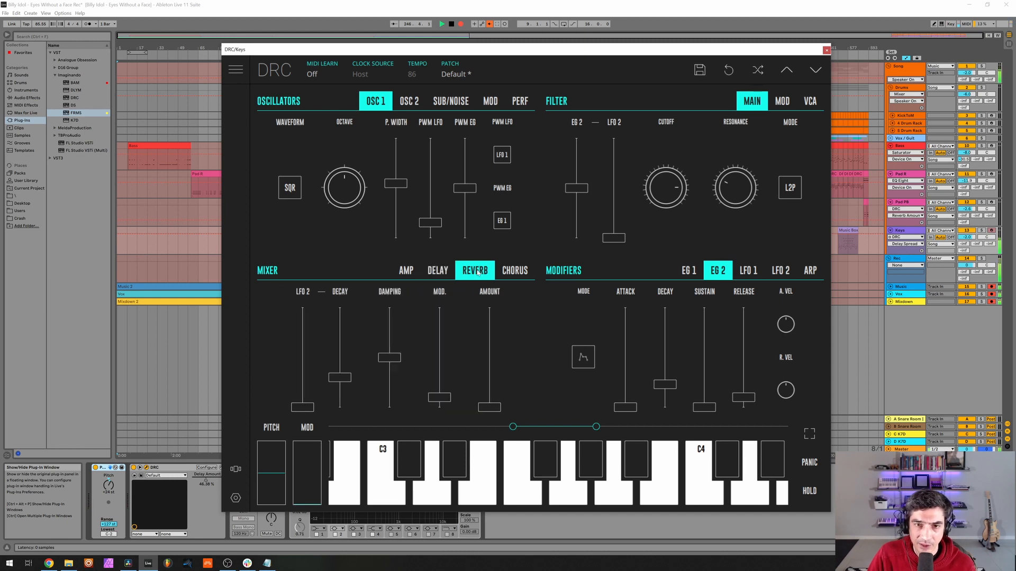
click(489, 376)
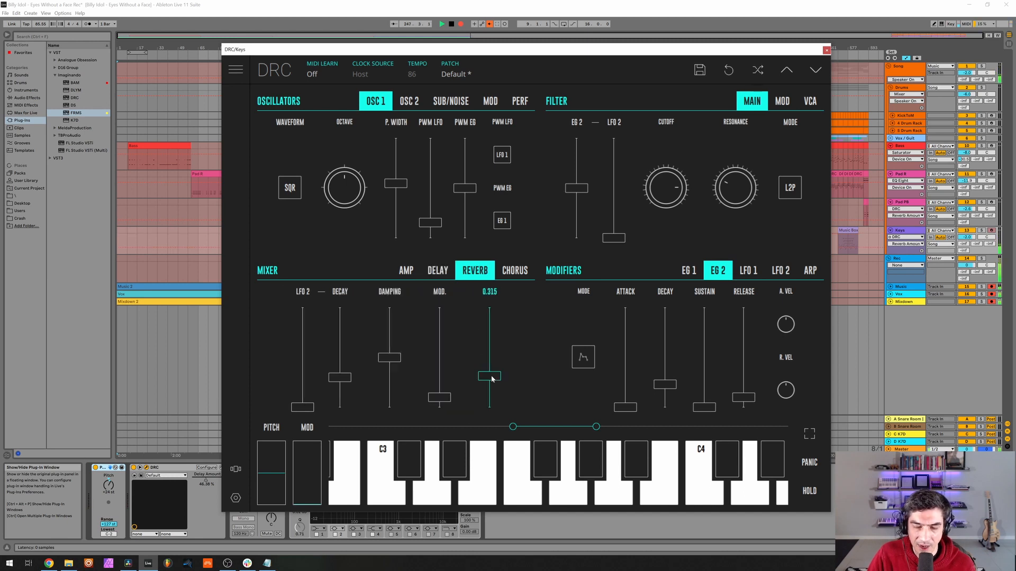
drag(491, 379, 508, 359)
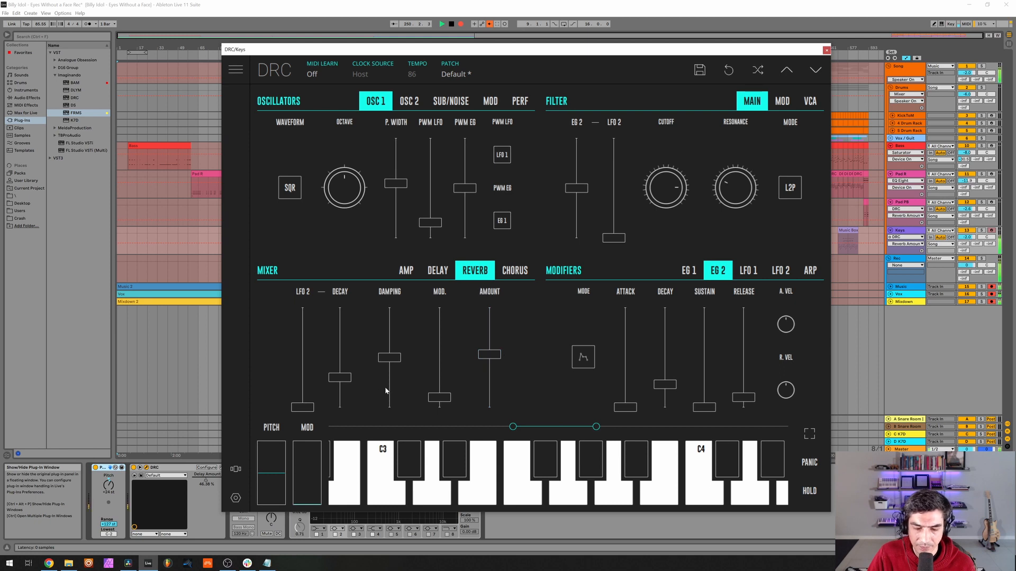
drag(344, 353, 344, 341)
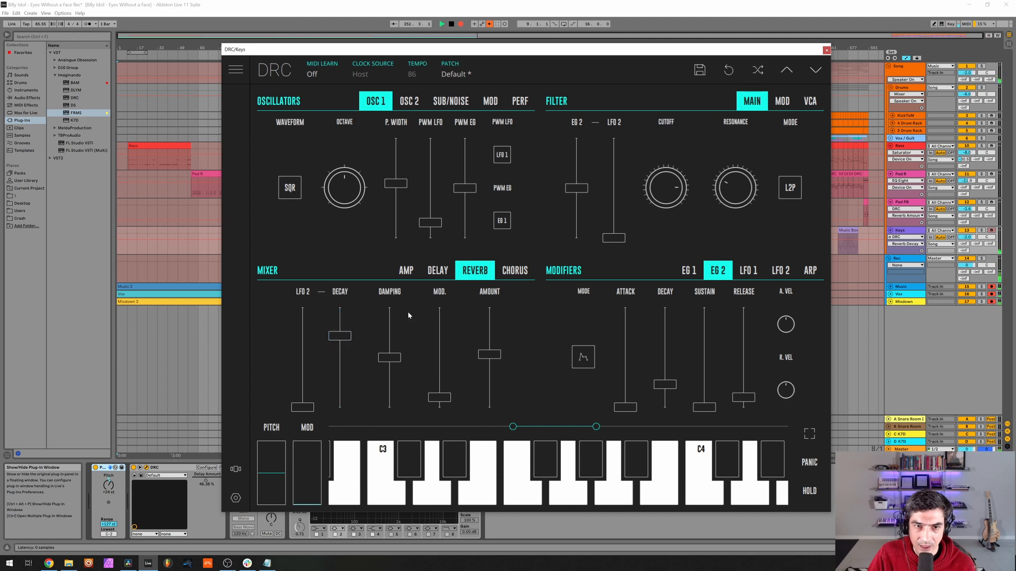
drag(389, 358, 397, 338)
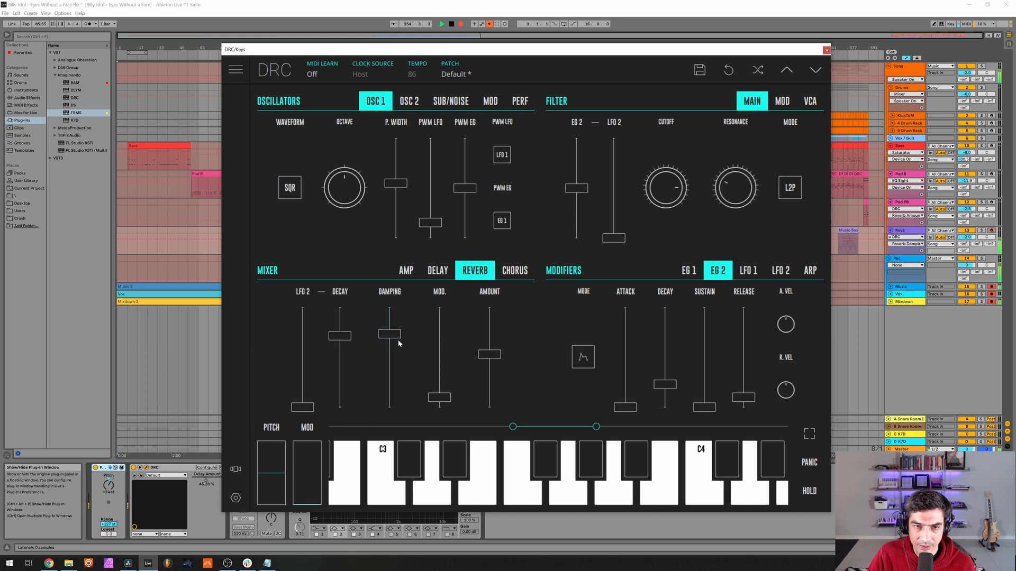
drag(444, 378, 437, 379)
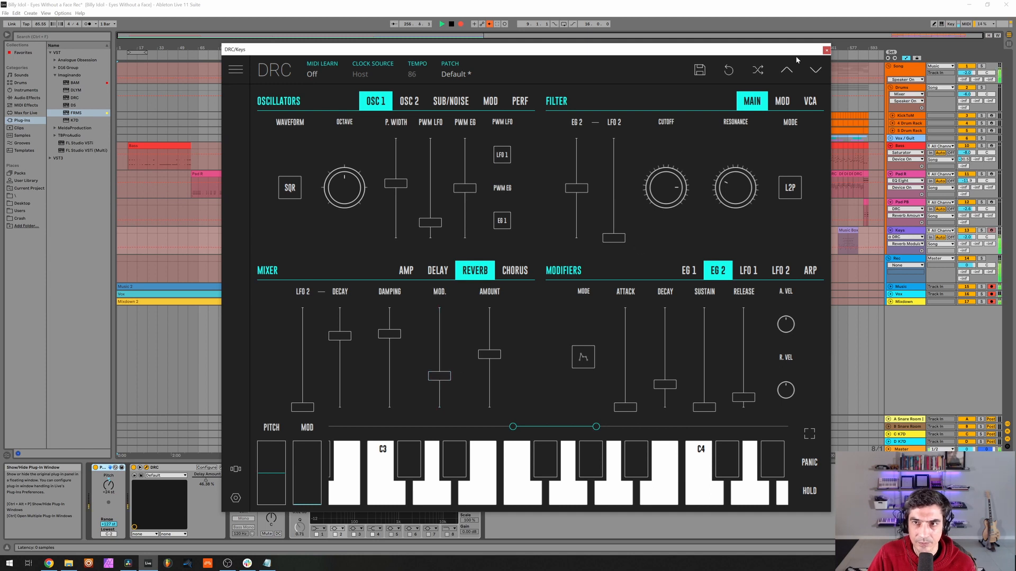
Step: Close the synth window, switch on the Keys track's EQ Eight and select its high-mid cut band
click(826, 49)
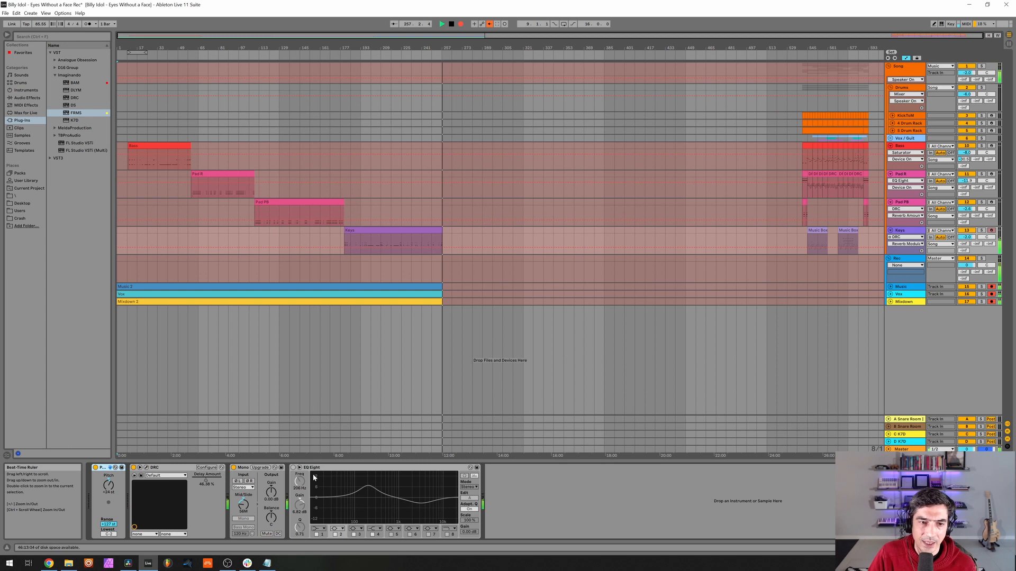
click(294, 468)
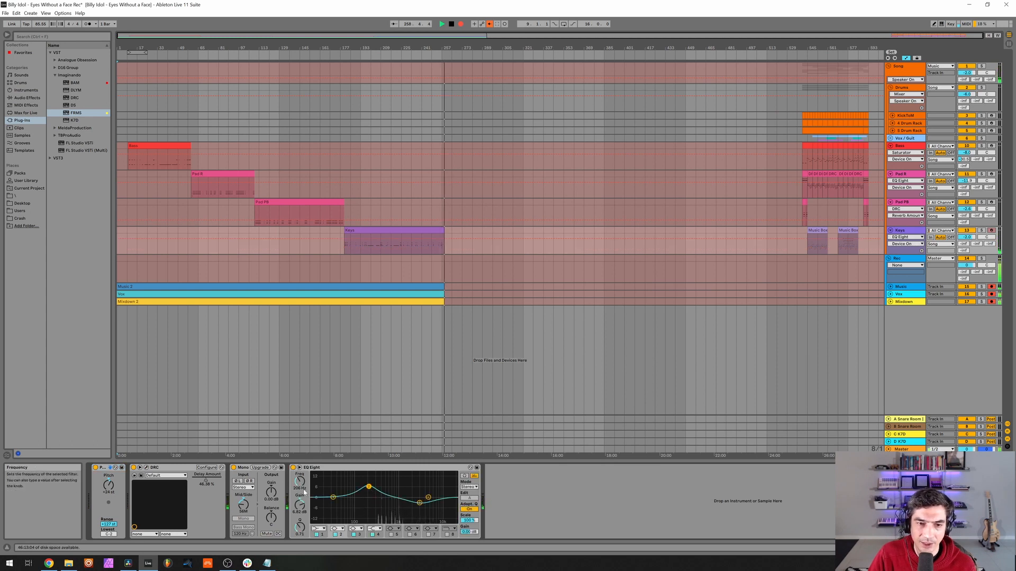
click(420, 503)
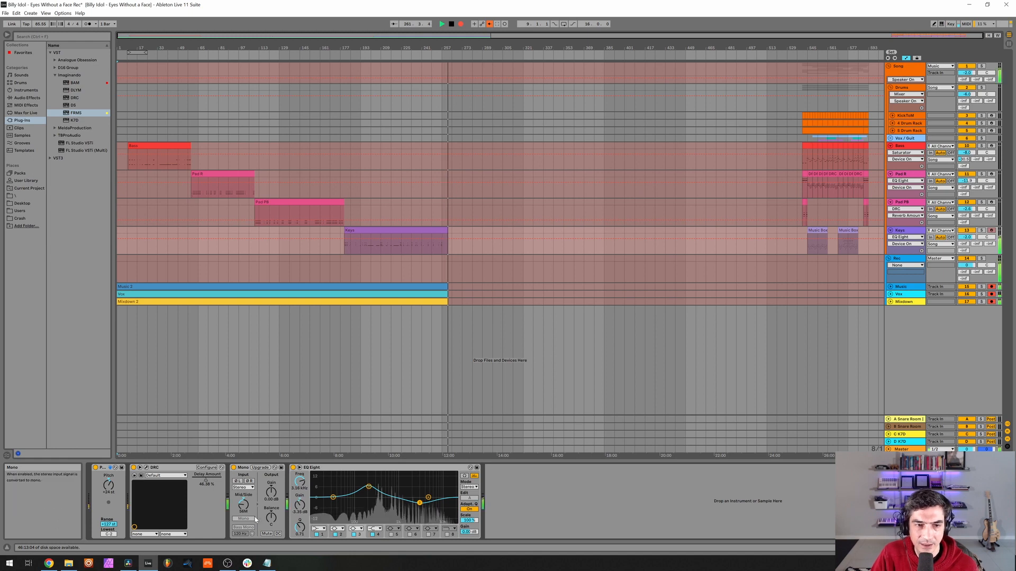
Step: Bypass the Mono device on the Keys track and switch it back on to compare the sound
click(233, 469)
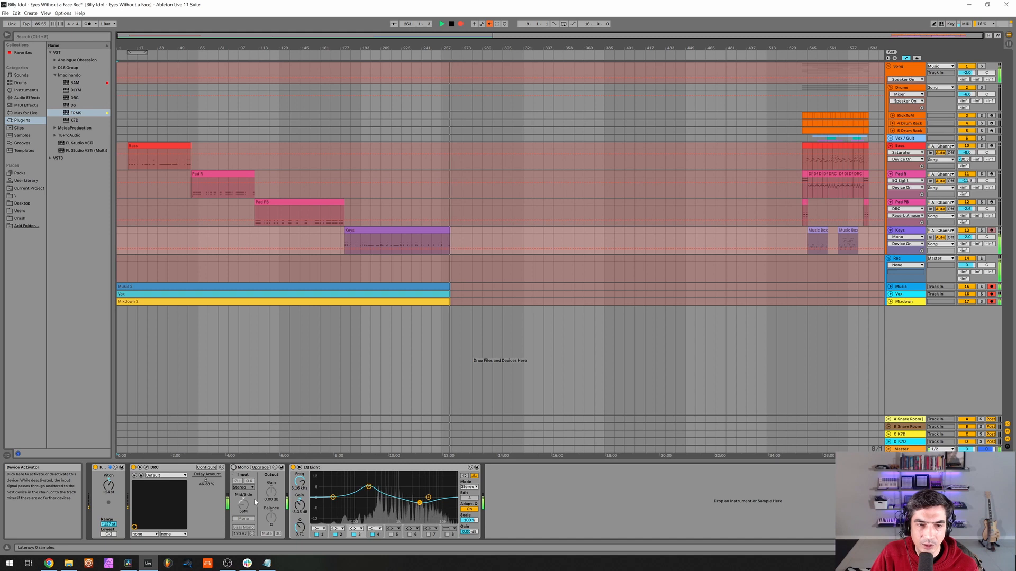
click(234, 468)
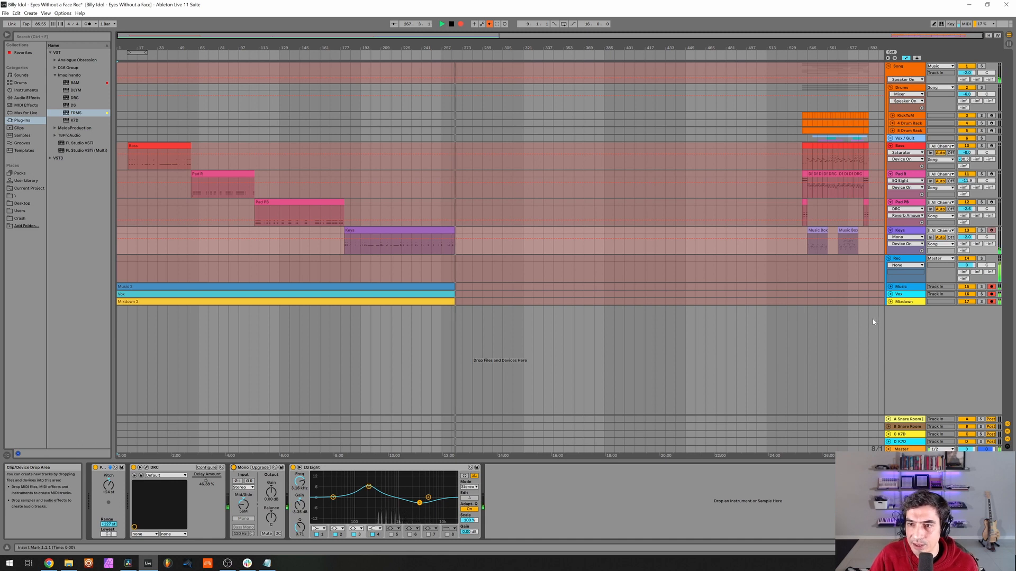
Step: Select the full-song section near the end of the arrangement, from the Vox / Guit track up across the drum tracks
drag(868, 138, 788, 115)
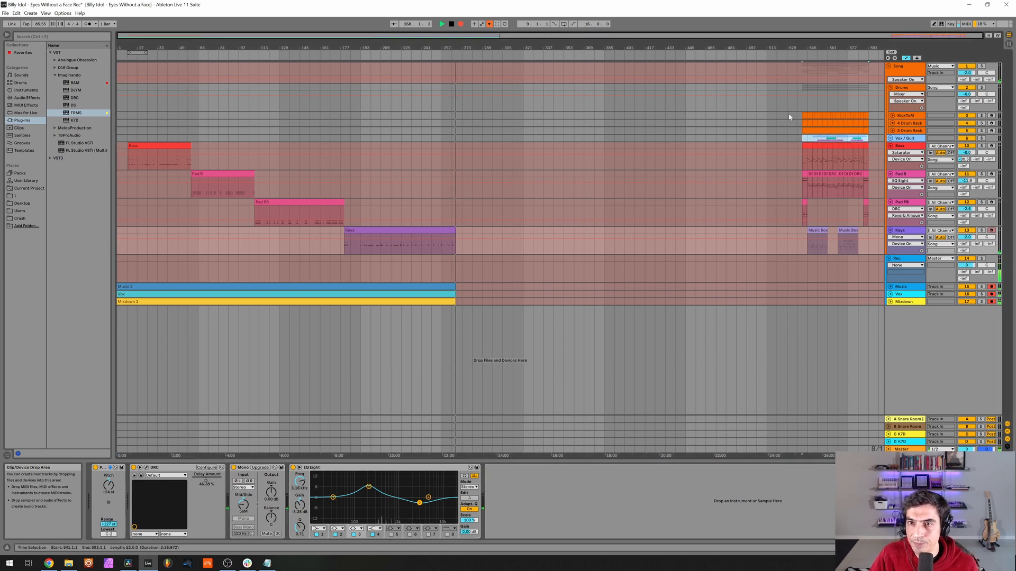